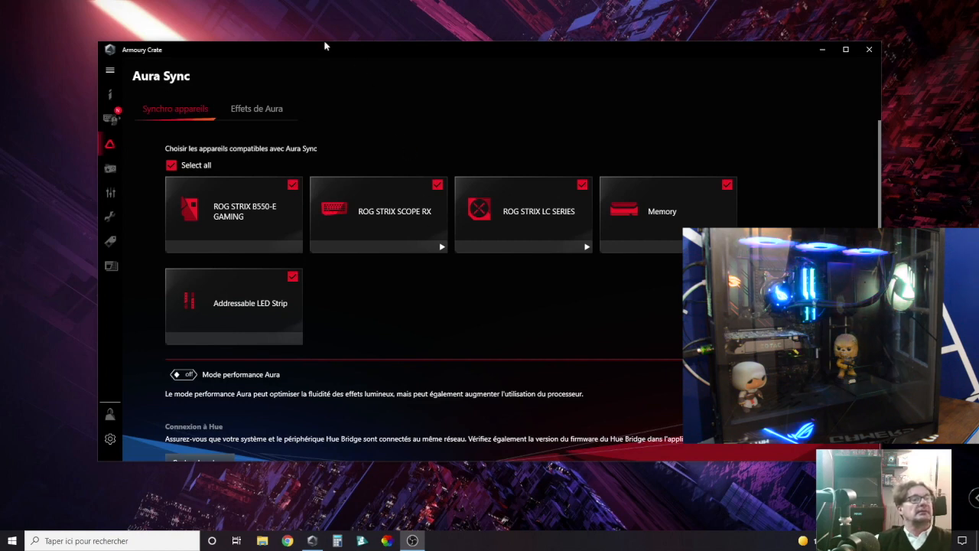
Apply the Statique Aura effect to the synced devices in standard blue.
{"action": "left_click", "coordinate": [257, 110]}
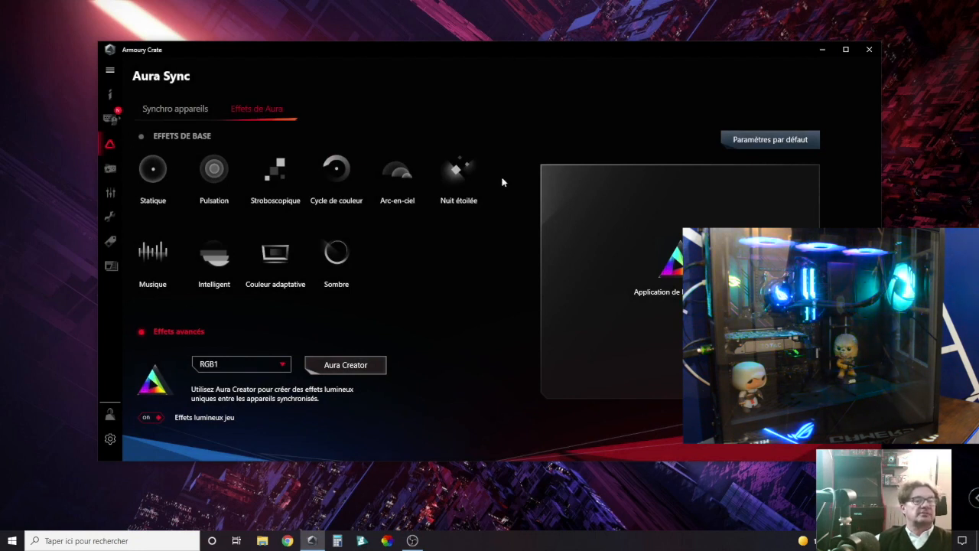
{"action": "left_click", "coordinate": [153, 169]}
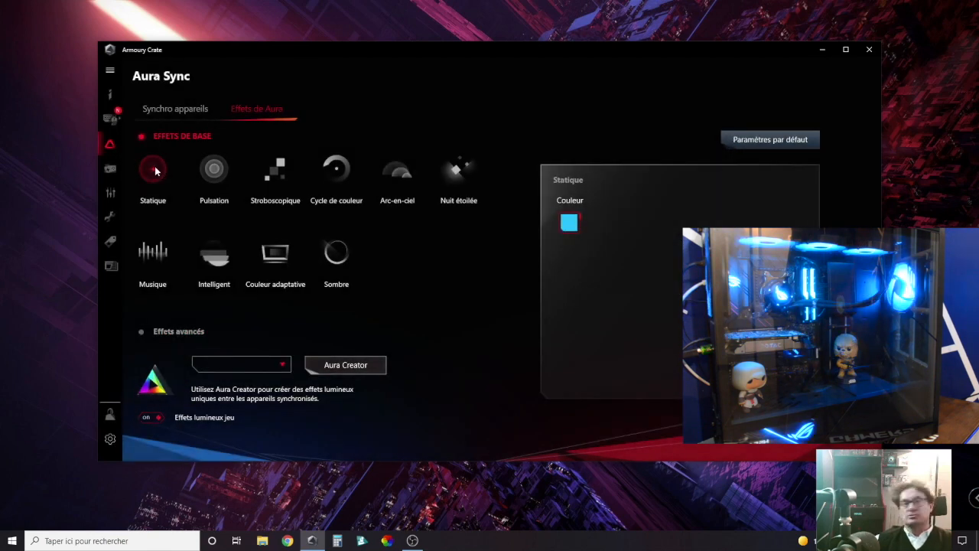
{"action": "left_click", "coordinate": [566, 224]}
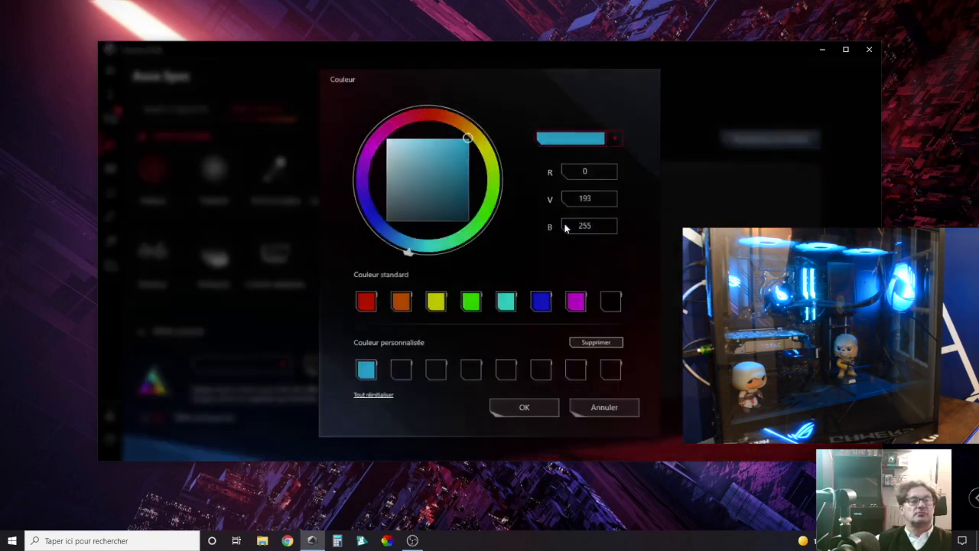
{"action": "left_click", "coordinate": [539, 300]}
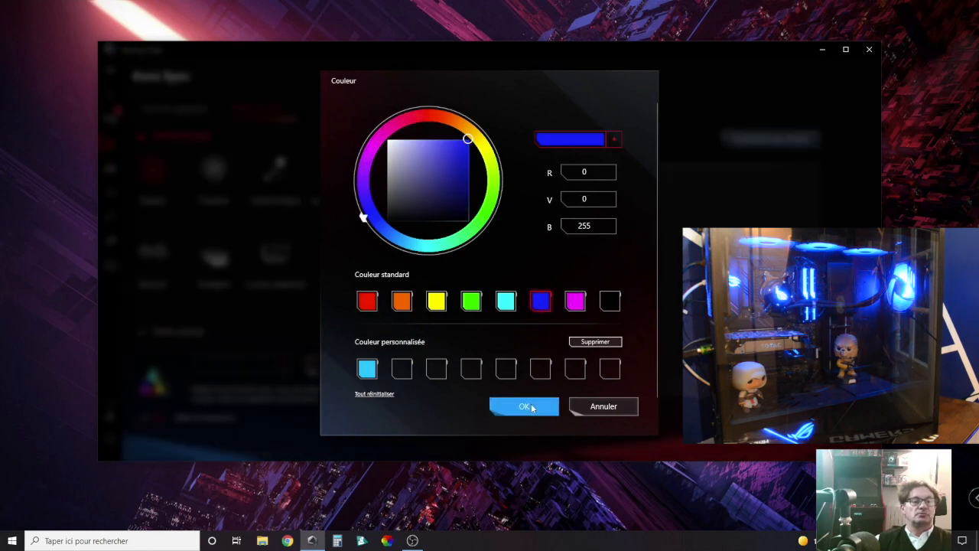
{"action": "left_click", "coordinate": [524, 406]}
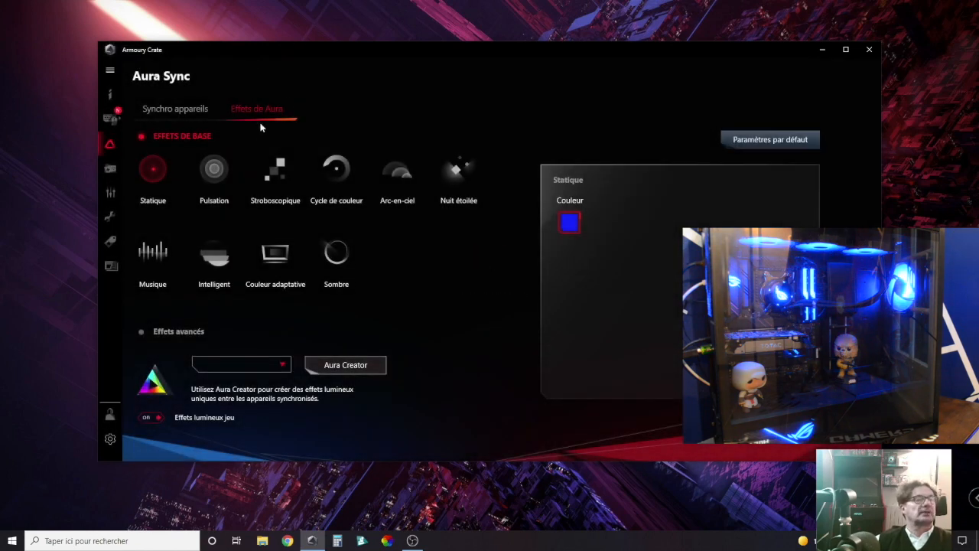
Apply the Pulsation effect, try maximum and middle tempo, and set it to random colours at maximum tempo.
{"action": "left_click", "coordinate": [219, 171]}
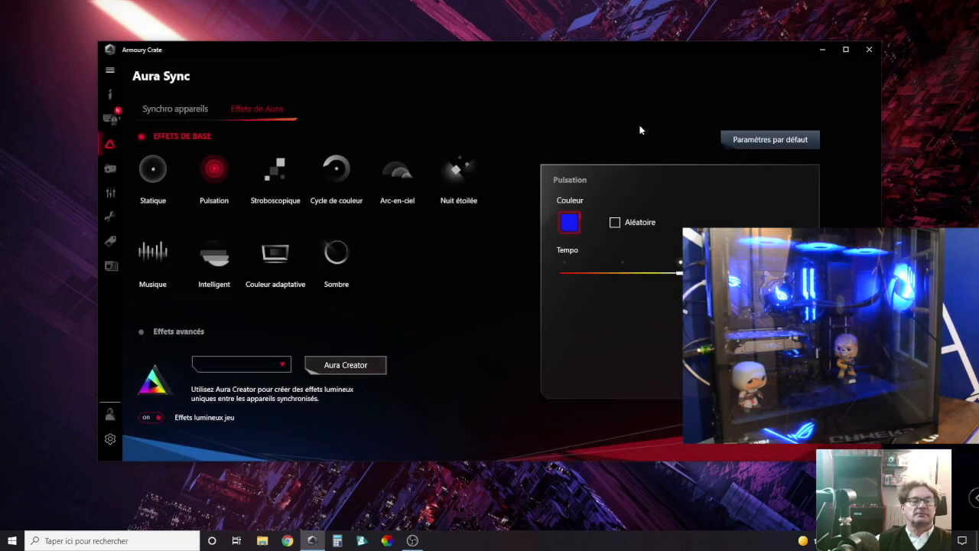
{"action": "left_click_drag", "start_coordinate": [680, 273], "coordinate": [797, 273]}
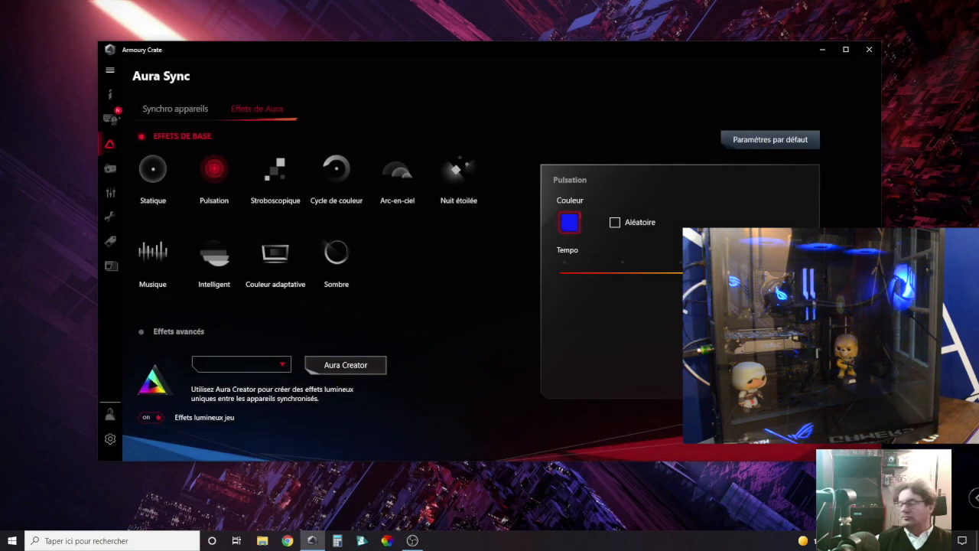
{"action": "left_click_drag", "start_coordinate": [797, 273], "coordinate": [680, 273]}
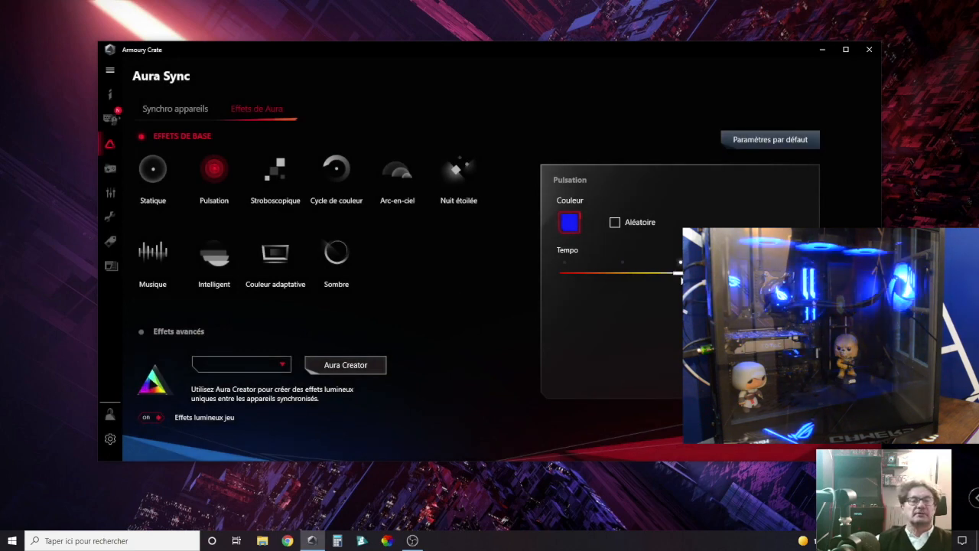
{"action": "left_click", "coordinate": [614, 222]}
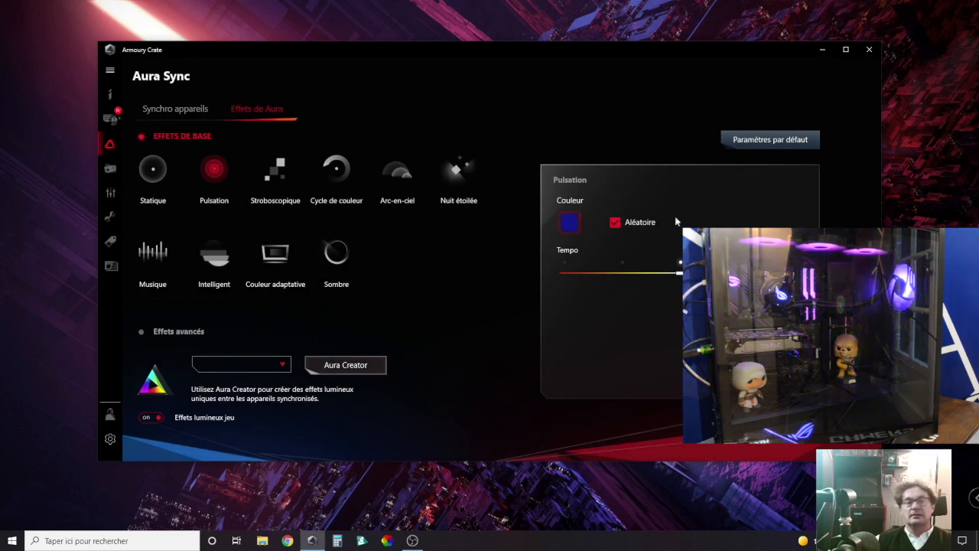
{"action": "left_click_drag", "start_coordinate": [680, 273], "coordinate": [797, 273]}
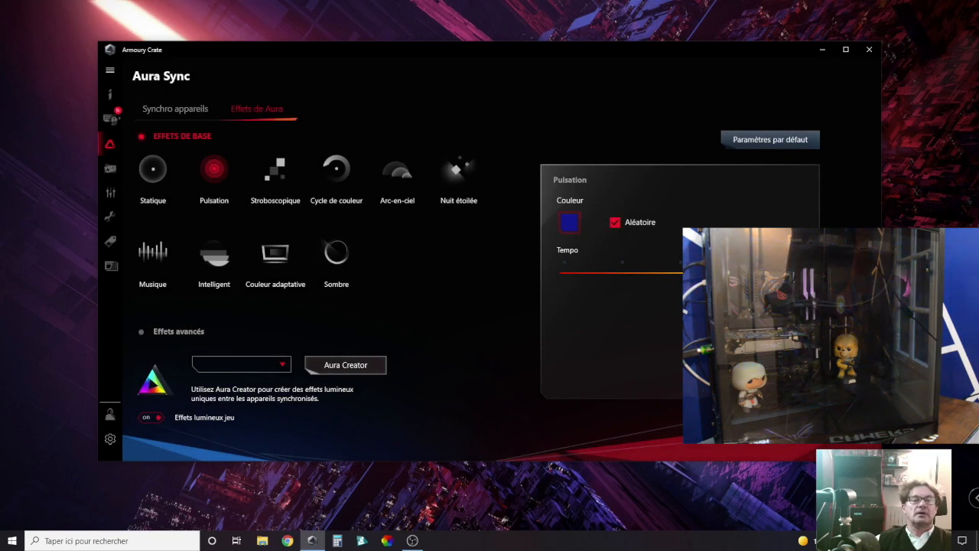
Turn off random colours for Pulsation and set its colour to yellow-green (R 108, V 255, B 0).
{"action": "left_click", "coordinate": [615, 223]}
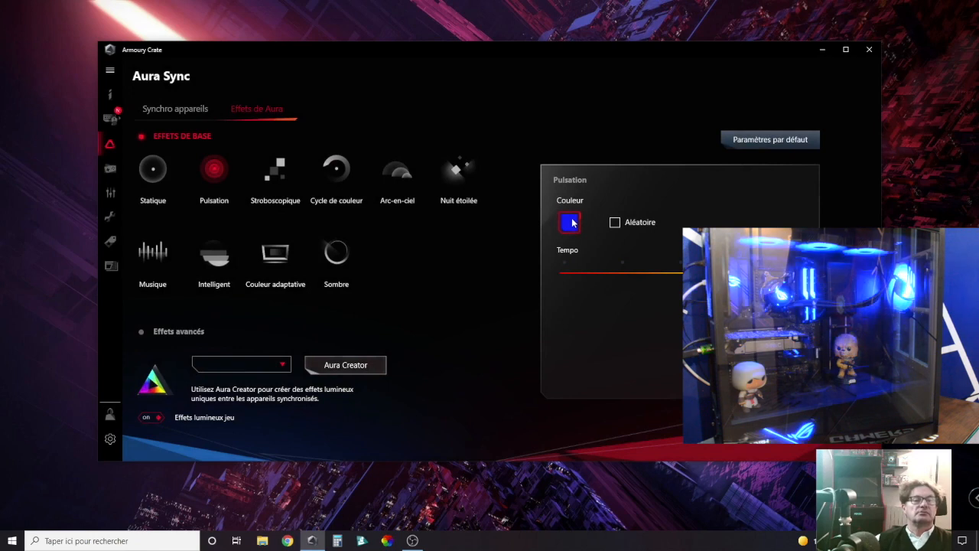
{"action": "left_click", "coordinate": [568, 223]}
{"action": "left_click", "coordinate": [364, 219]}
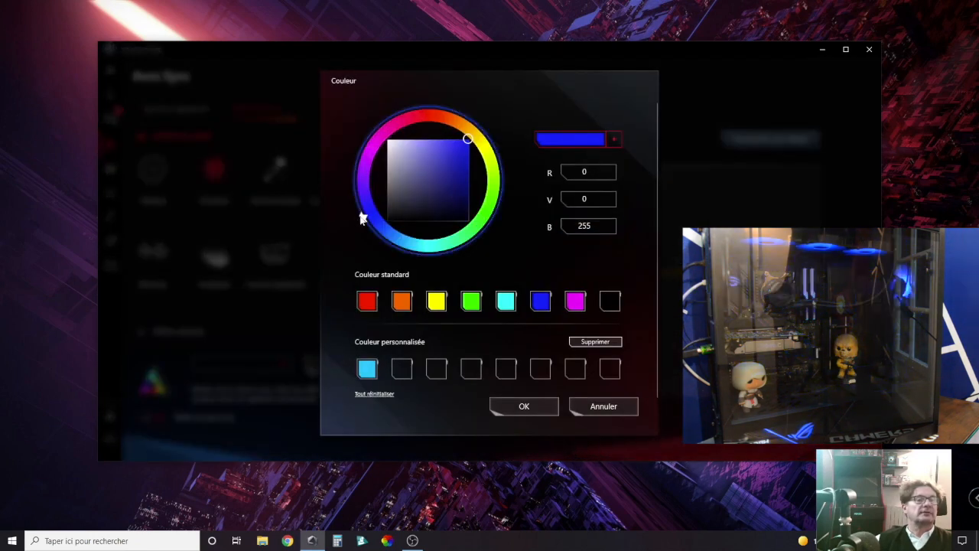
{"action": "left_click_drag", "start_coordinate": [363, 218], "coordinate": [503, 186]}
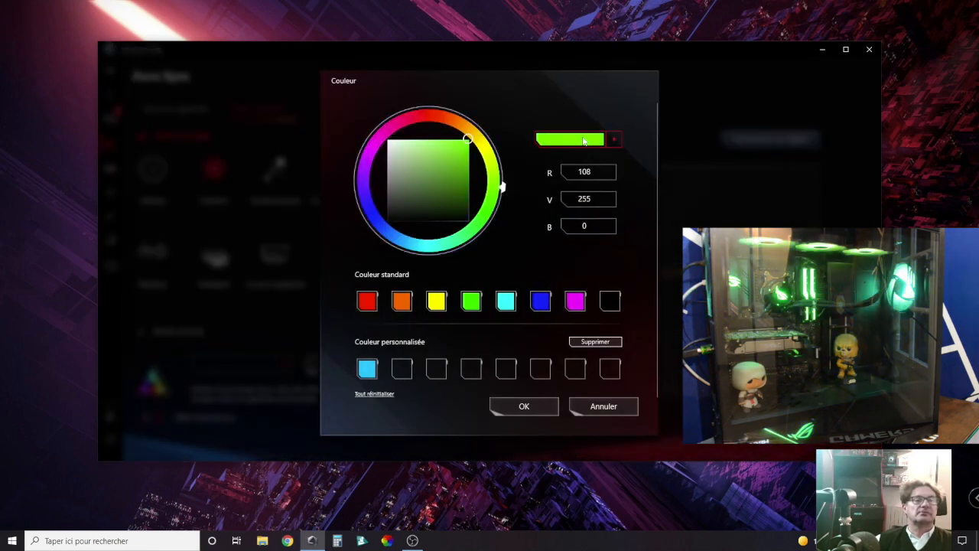
{"action": "left_click", "coordinate": [524, 407]}
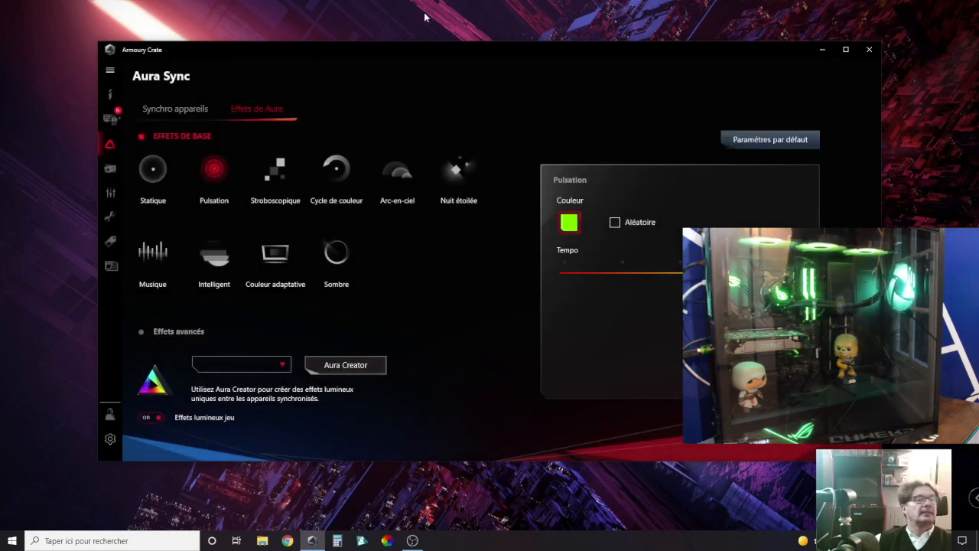
Apply the Stroboscopique effect in standard green with random colours off, trying maximum tempo before returning it to minimum.
{"action": "left_click", "coordinate": [272, 166]}
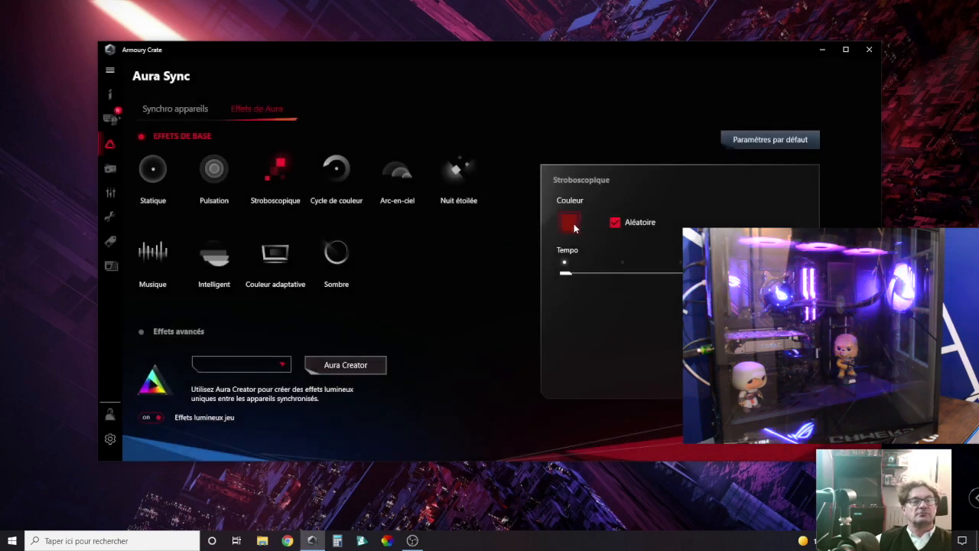
{"action": "left_click", "coordinate": [615, 222]}
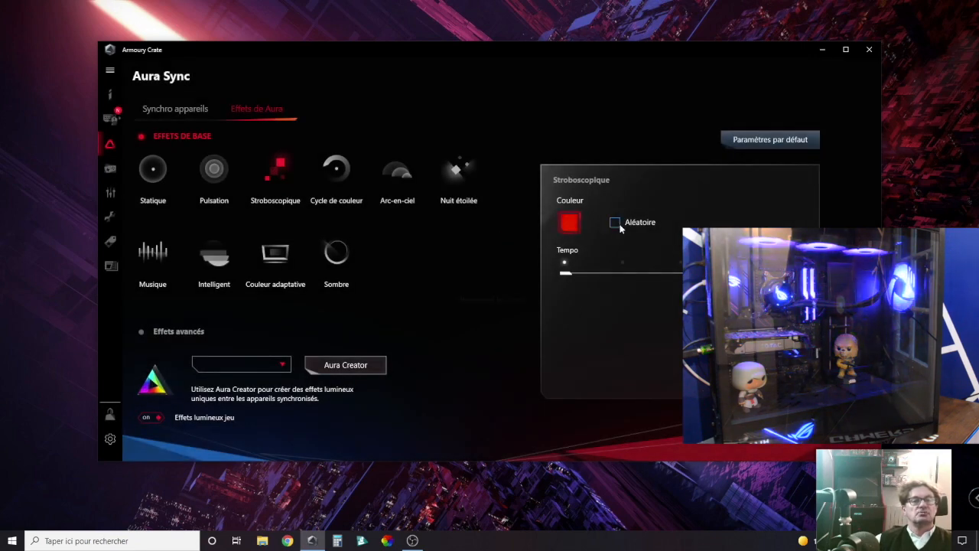
{"action": "left_click", "coordinate": [570, 223]}
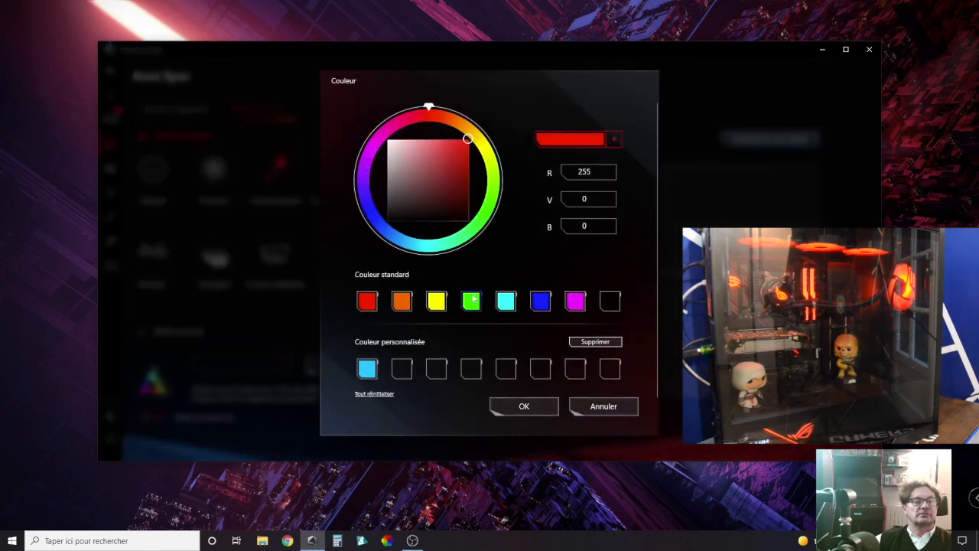
{"action": "left_click", "coordinate": [471, 300]}
{"action": "left_click", "coordinate": [524, 407]}
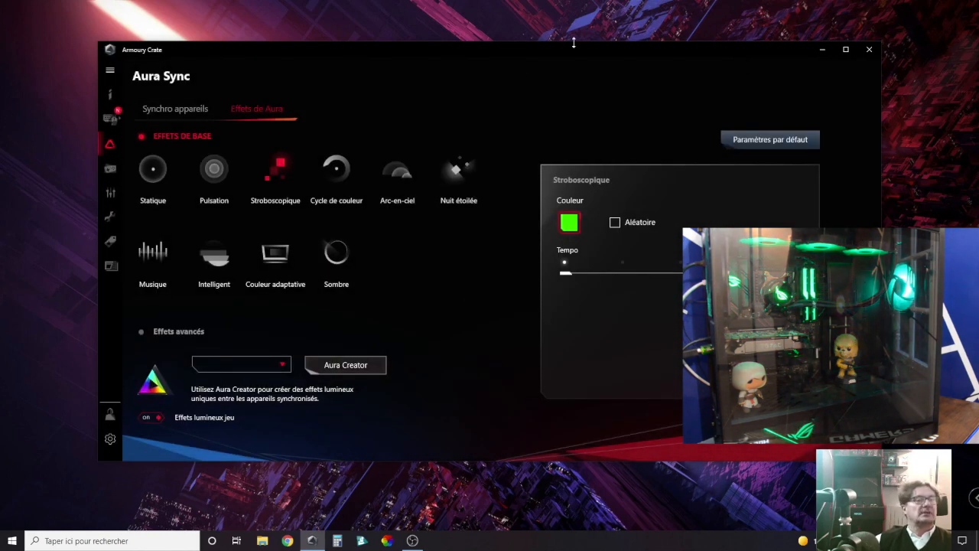
{"action": "left_click_drag", "start_coordinate": [565, 273], "coordinate": [795, 276]}
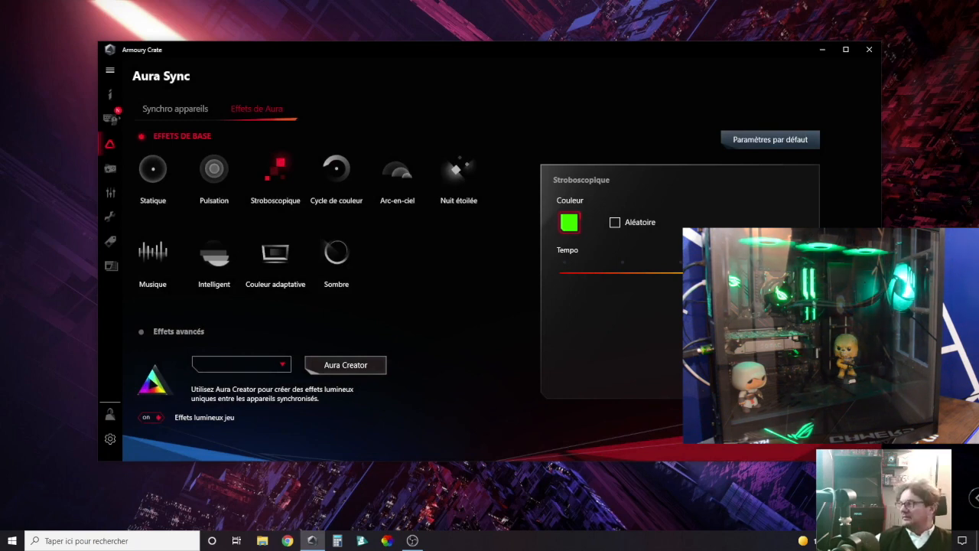
{"action": "left_click_drag", "start_coordinate": [795, 273], "coordinate": [568, 278]}
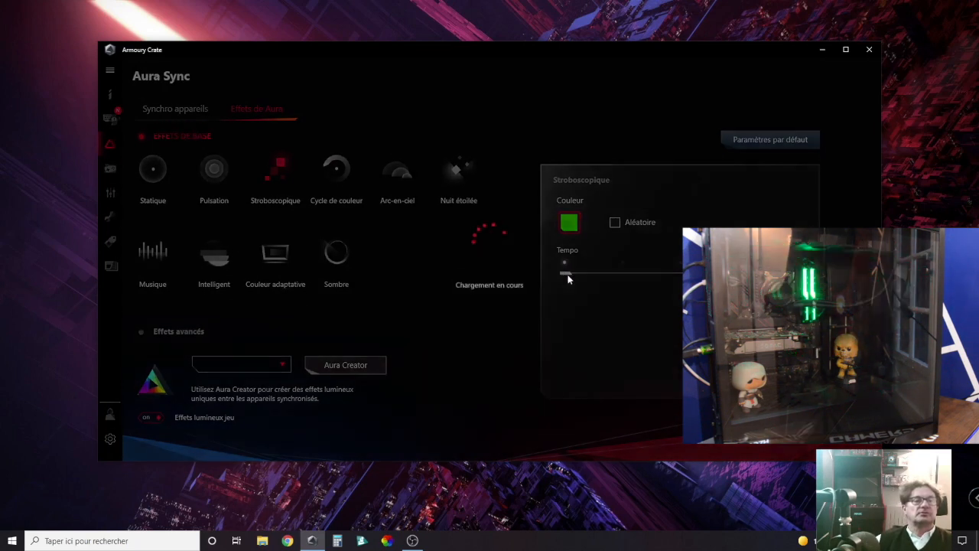
Preview Cycle de couleur, and apply the Arc-en-ciel effect with the magenta-to-blue pattern at maximum tempo.
{"action": "left_click", "coordinate": [332, 169]}
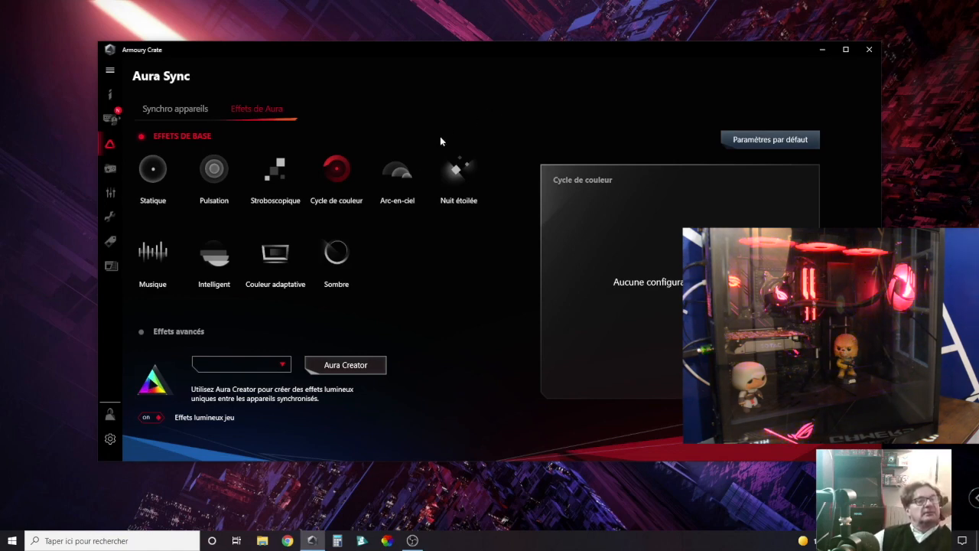
{"action": "left_click", "coordinate": [399, 173]}
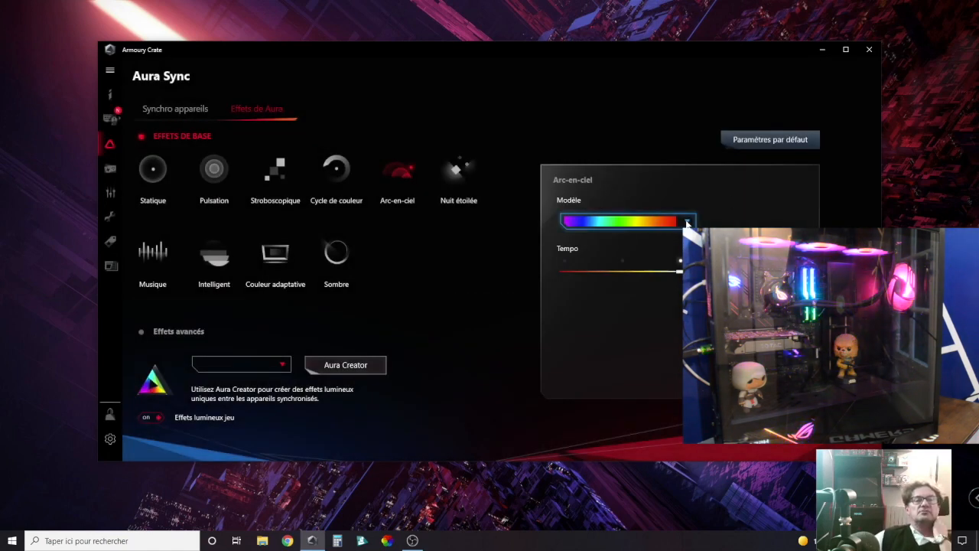
{"action": "left_click", "coordinate": [684, 221]}
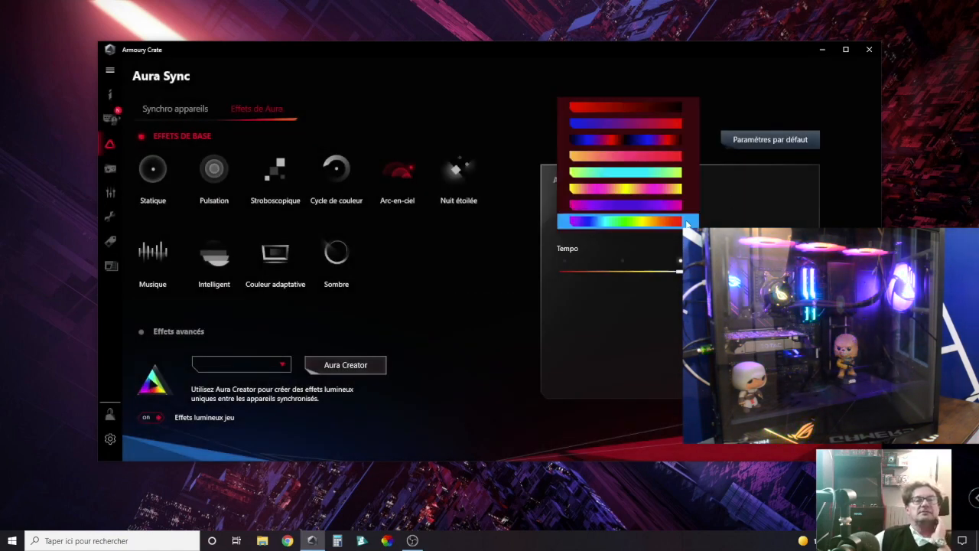
{"action": "left_click", "coordinate": [641, 208]}
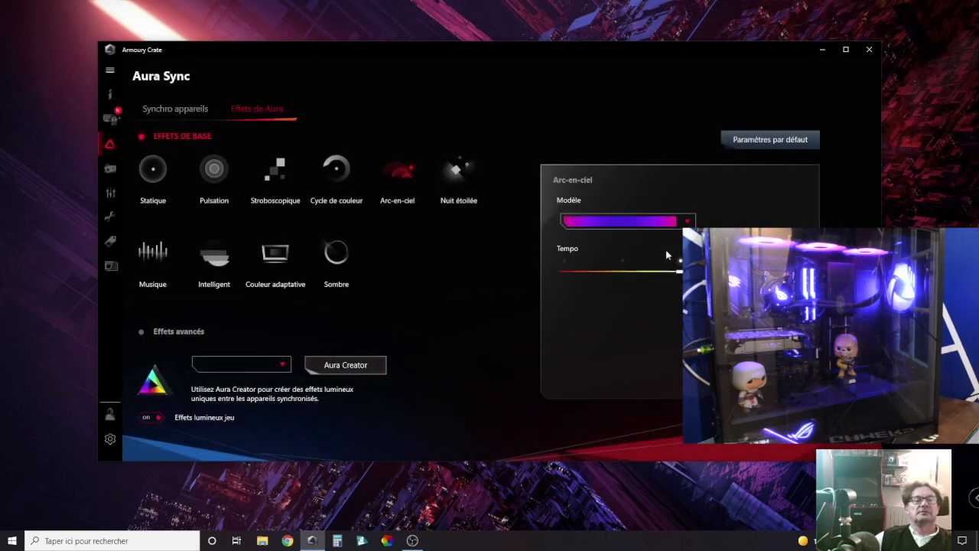
{"action": "left_click_drag", "start_coordinate": [680, 272], "coordinate": [796, 272]}
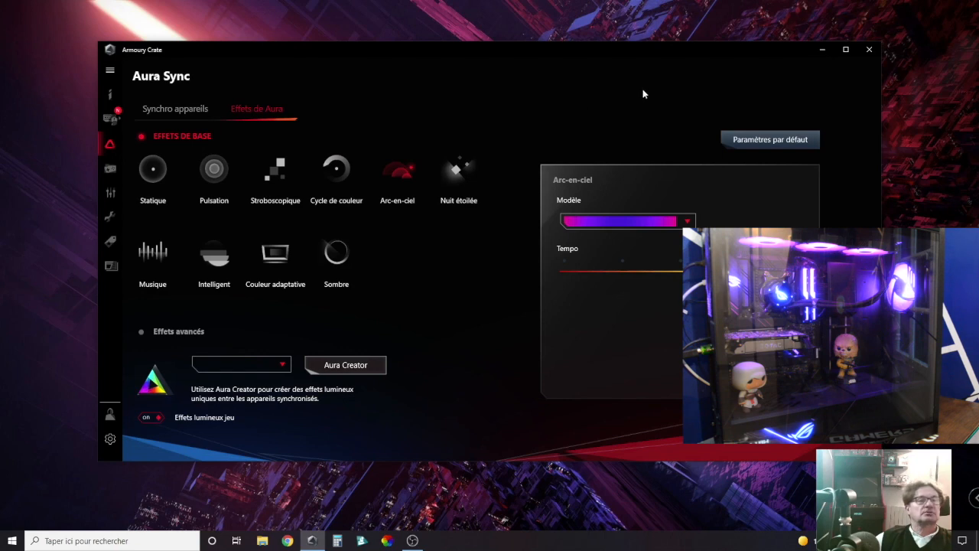
Apply the Nuit étoilée effect with a red background and try its effect colour option.
{"action": "left_click", "coordinate": [465, 173]}
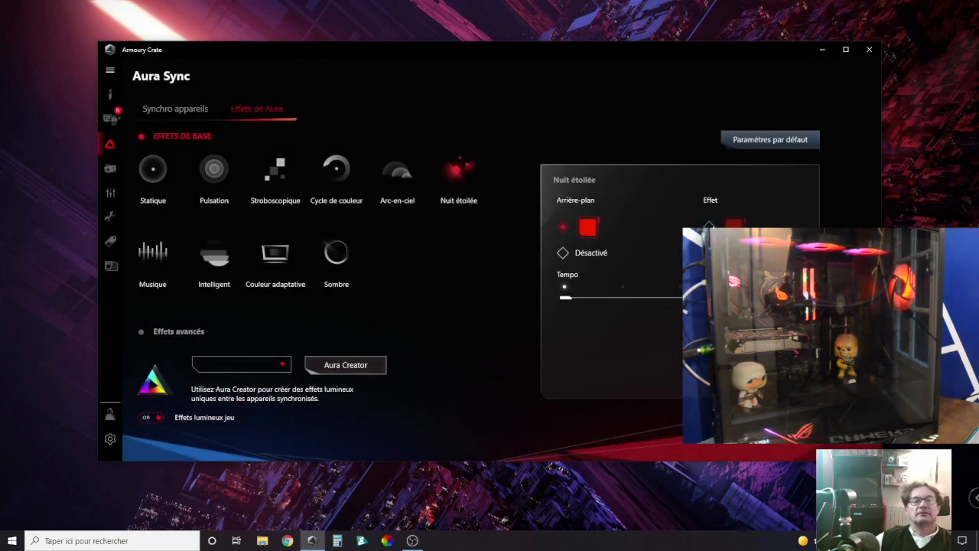
{"action": "left_click", "coordinate": [709, 225]}
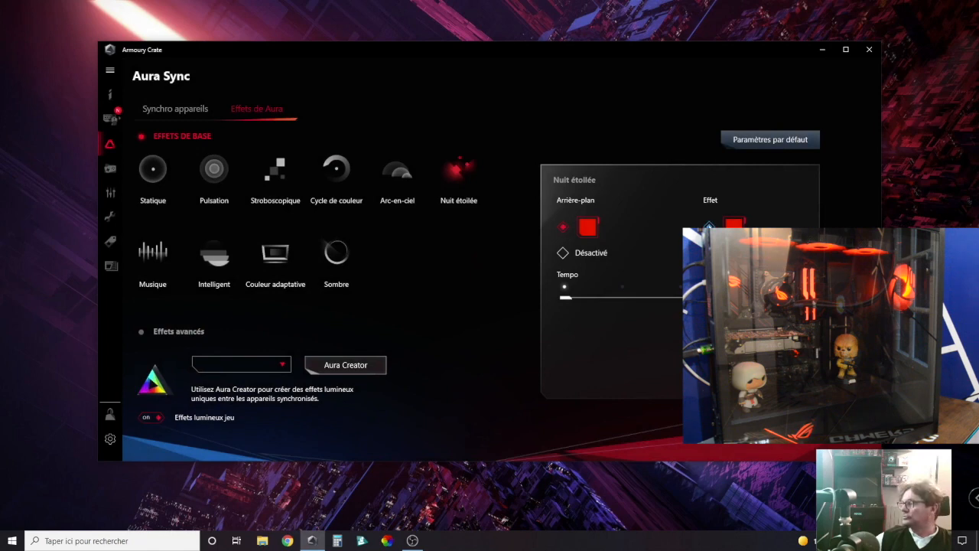
{"action": "left_click", "coordinate": [709, 226]}
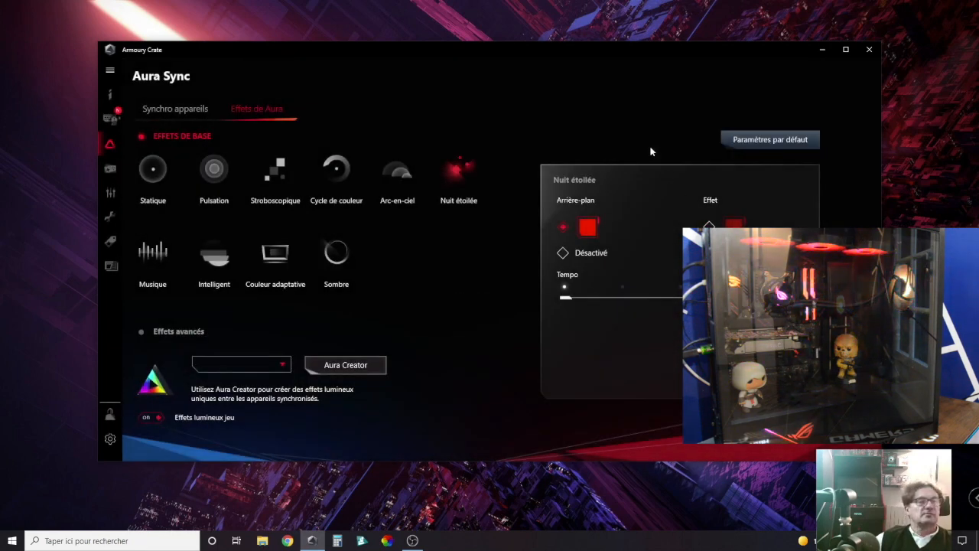
Preview the Musique, Intelligent, Couleur adaptative and Sombre effects one after another.
{"action": "left_click", "coordinate": [160, 253]}
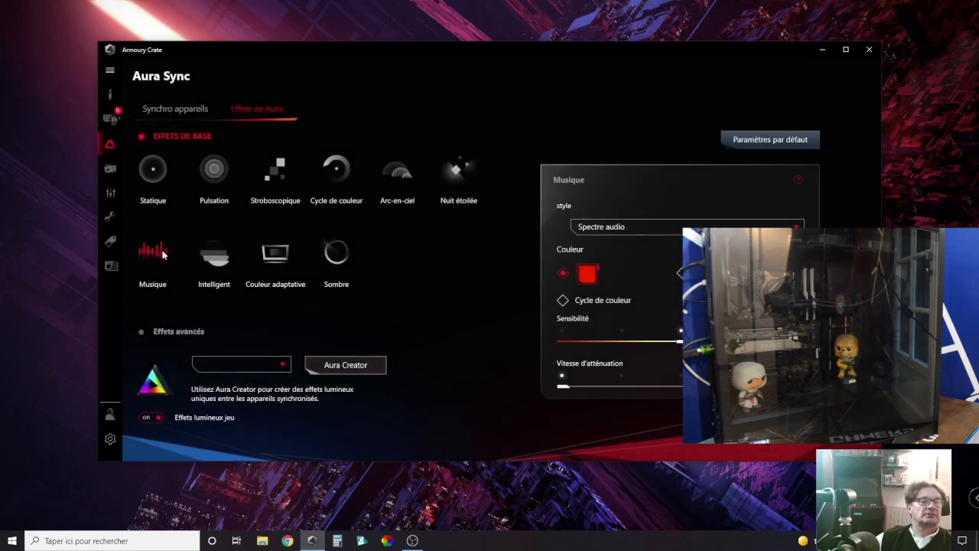
{"action": "left_click", "coordinate": [216, 263]}
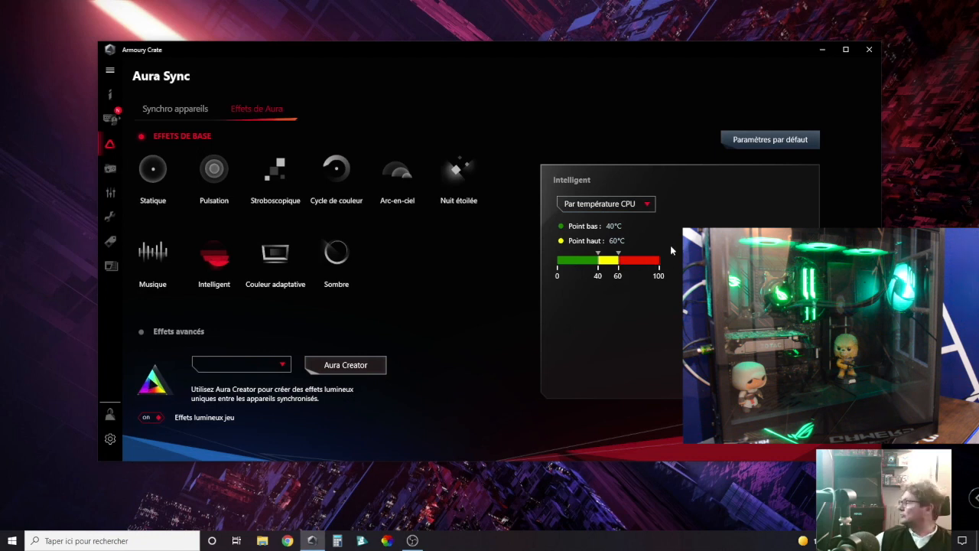
{"action": "left_click", "coordinate": [273, 261]}
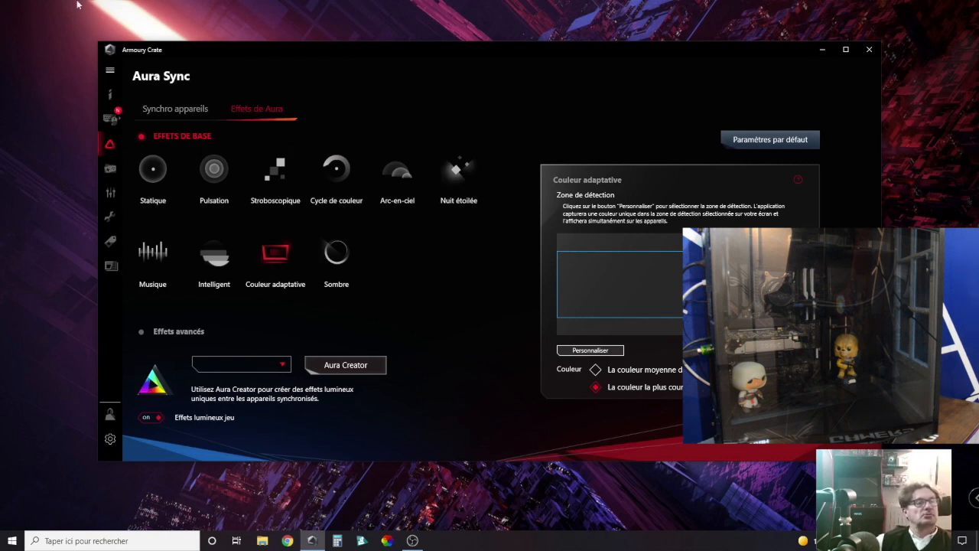
{"action": "left_click", "coordinate": [334, 255]}
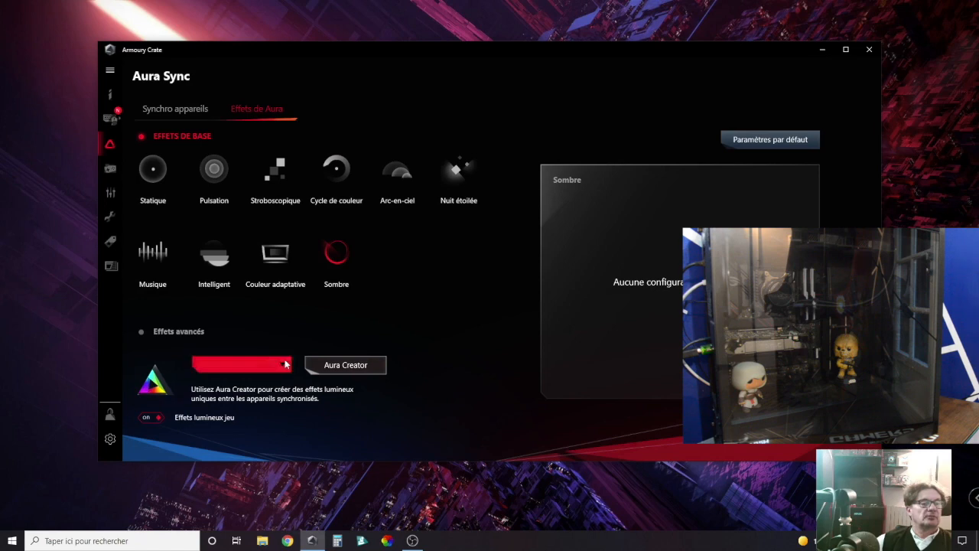
Apply the advanced effect profile RGB1, and switch to Aura Creator to show its list of available devices.
{"action": "left_click", "coordinate": [227, 366]}
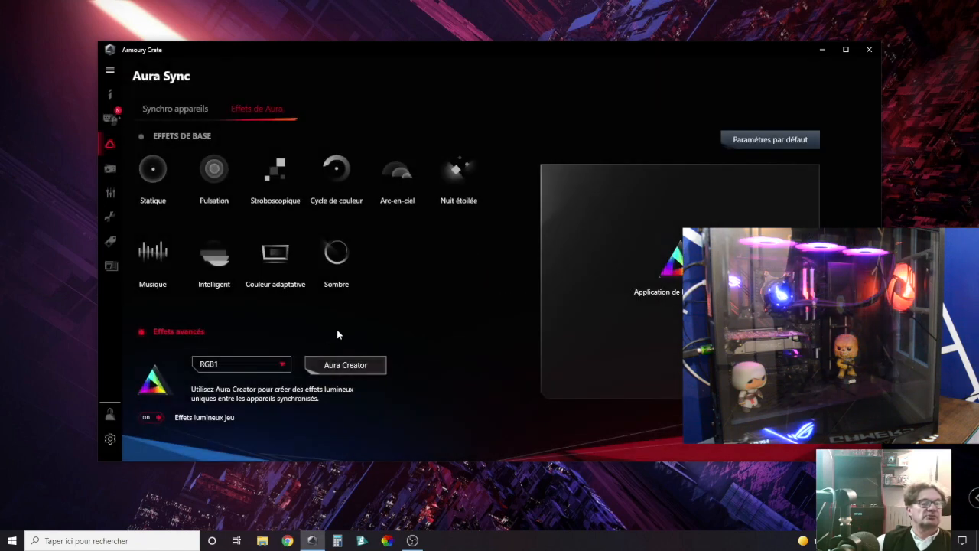
{"action": "left_click", "coordinate": [361, 364]}
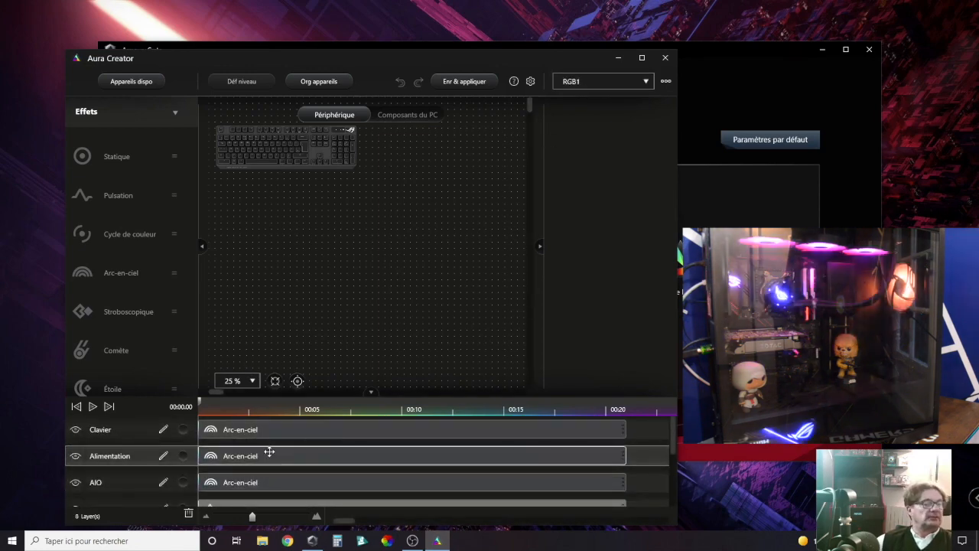
{"action": "left_click", "coordinate": [125, 80]}
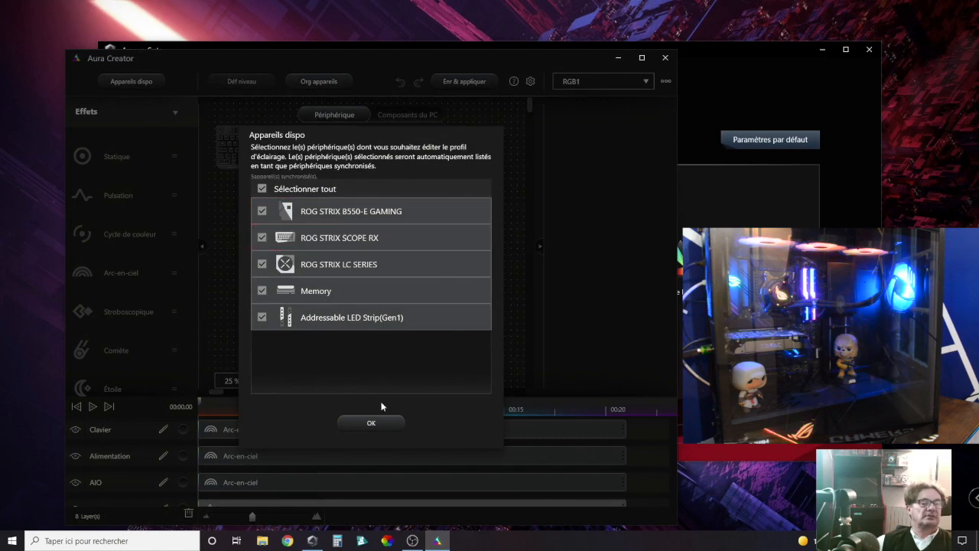
Accept the available devices, display the PC components and look over the profile's existing layers.
{"action": "left_click", "coordinate": [371, 422]}
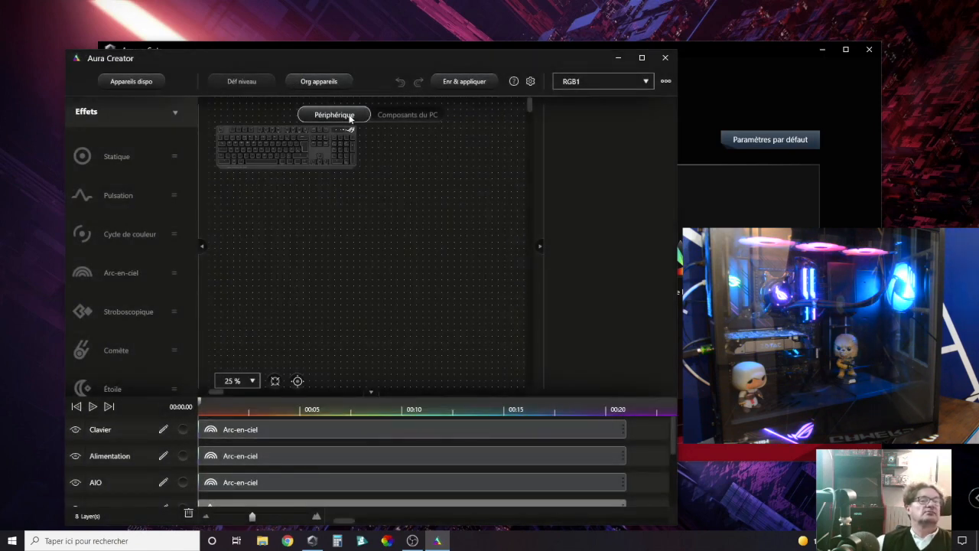
{"action": "left_click", "coordinate": [395, 114]}
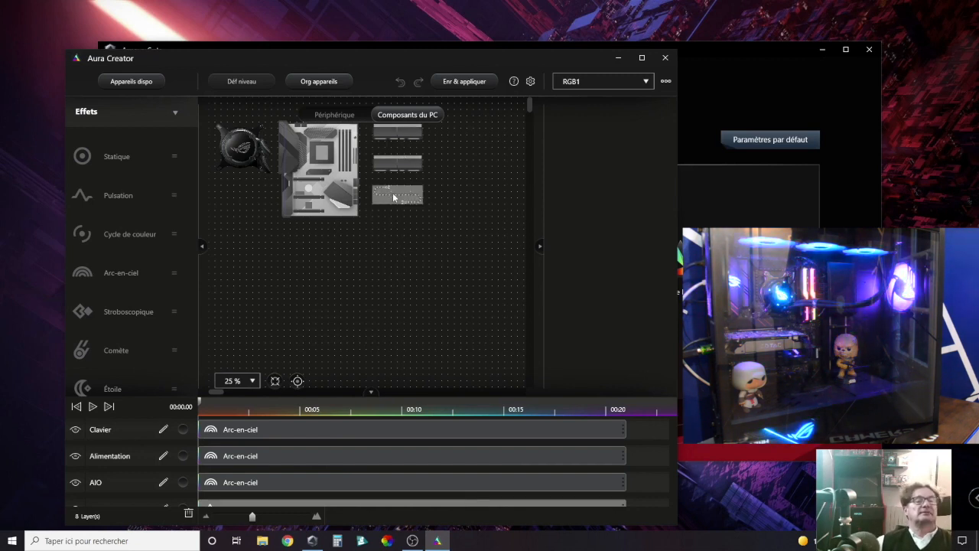
{"action": "left_click", "coordinate": [393, 196]}
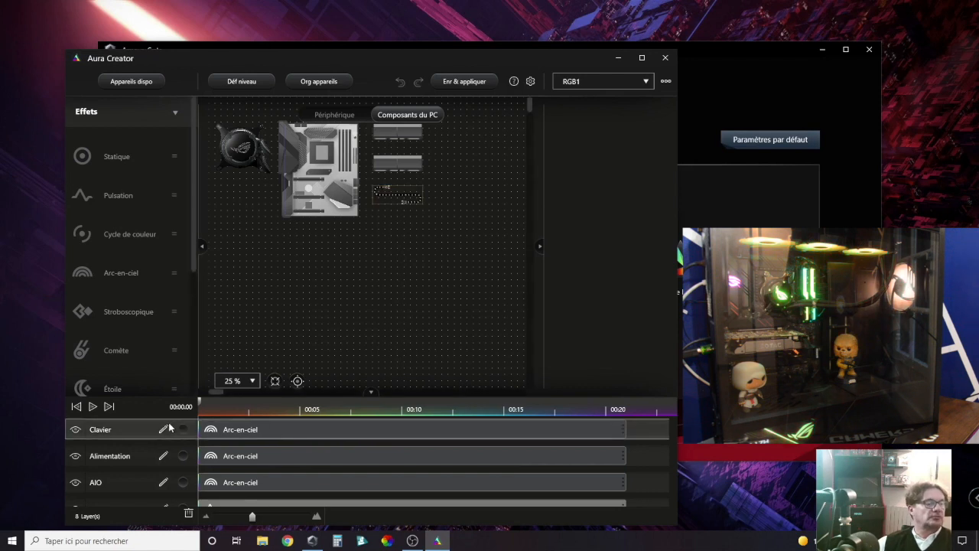
{"action": "scroll", "coordinate": [149, 427], "scroll_direction": "down", "scroll_amount": 5}
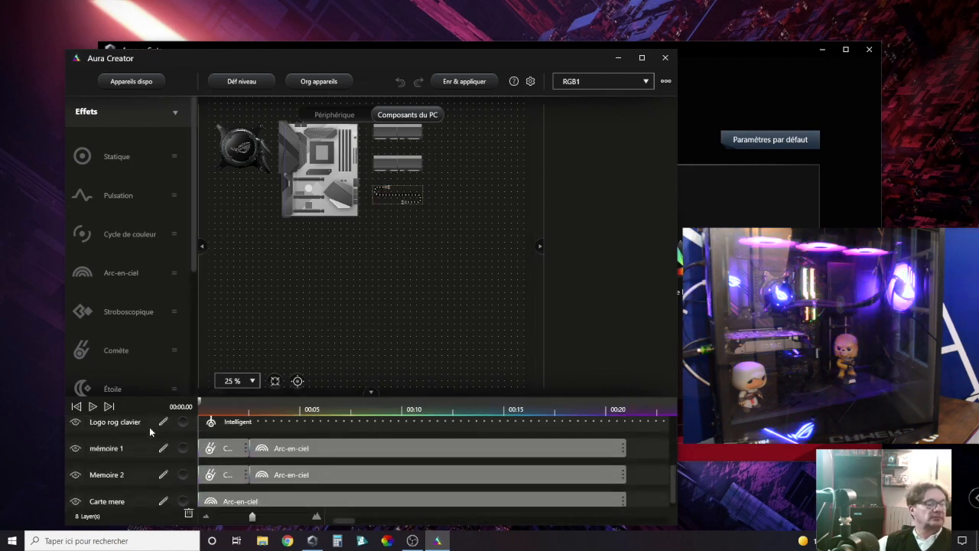
{"action": "scroll", "coordinate": [150, 426], "scroll_direction": "up", "scroll_amount": 3}
{"action": "scroll", "coordinate": [149, 427], "scroll_direction": "up", "scroll_amount": 2}
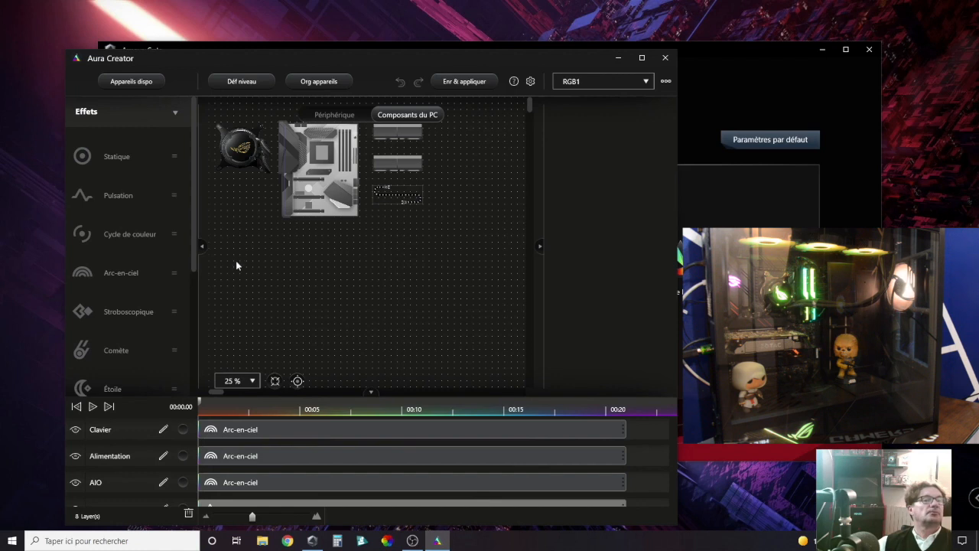
Create a layer named aio1 for the AIO cooler, and apply the Pulsation effect on it.
{"action": "left_click", "coordinate": [245, 83]}
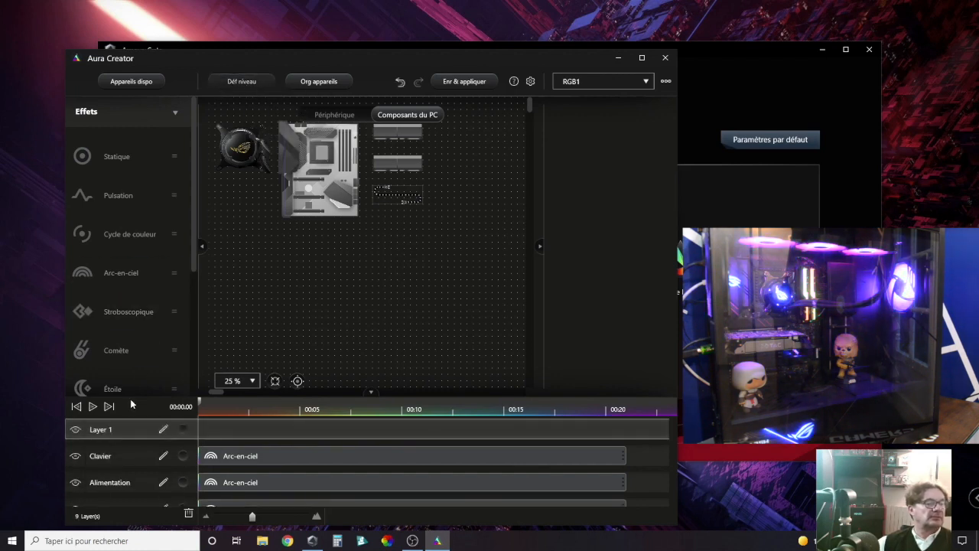
{"action": "double_click", "coordinate": [117, 431]}
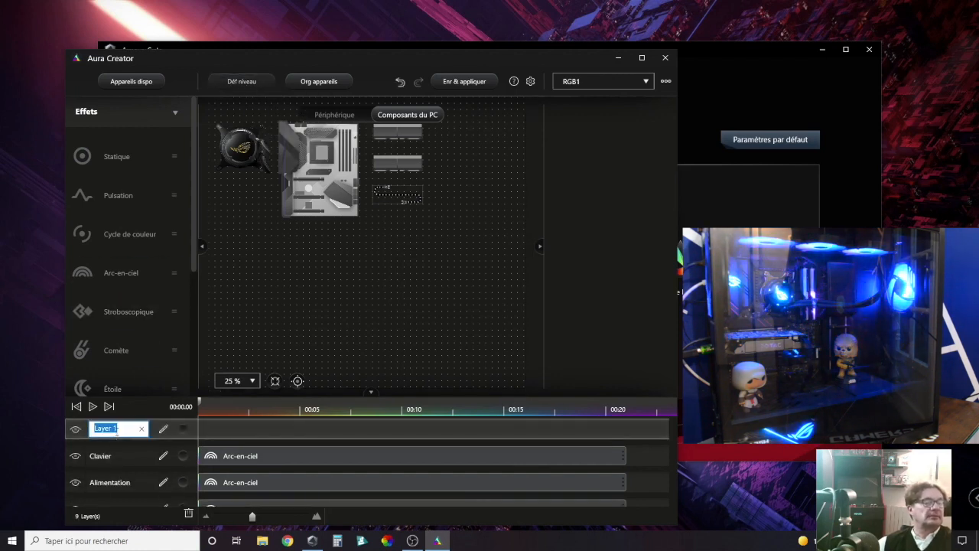
{"action": "type", "text": "aio"}
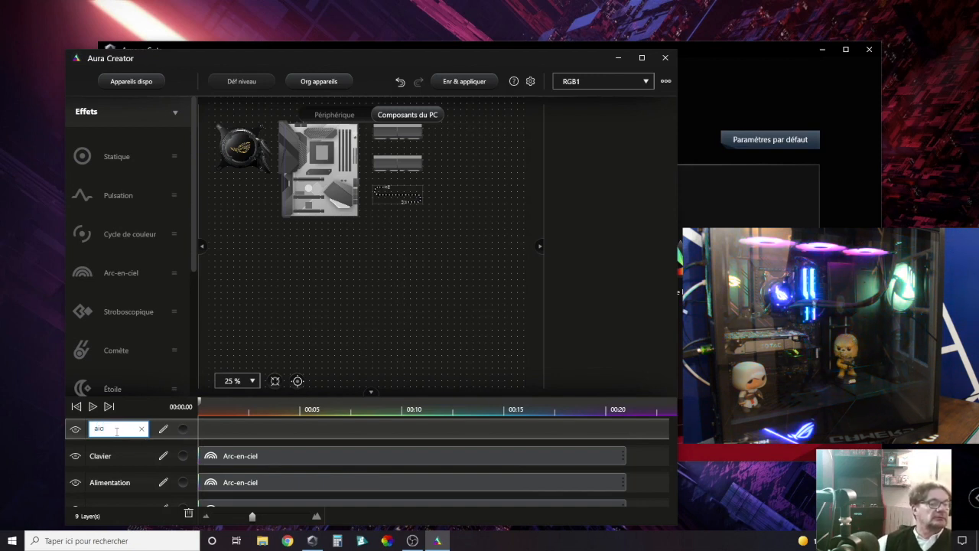
{"action": "type", "text": "1"}
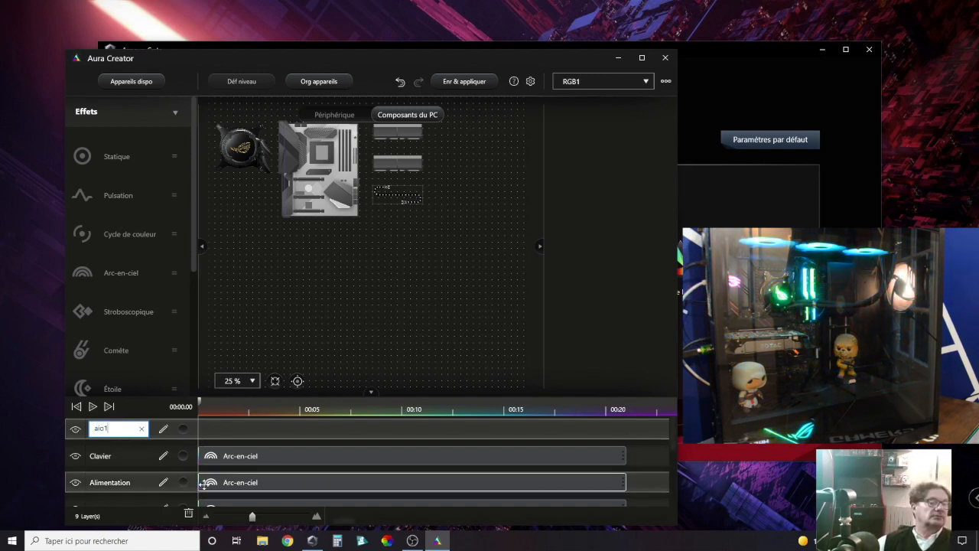
{"action": "key", "text": "Return"}
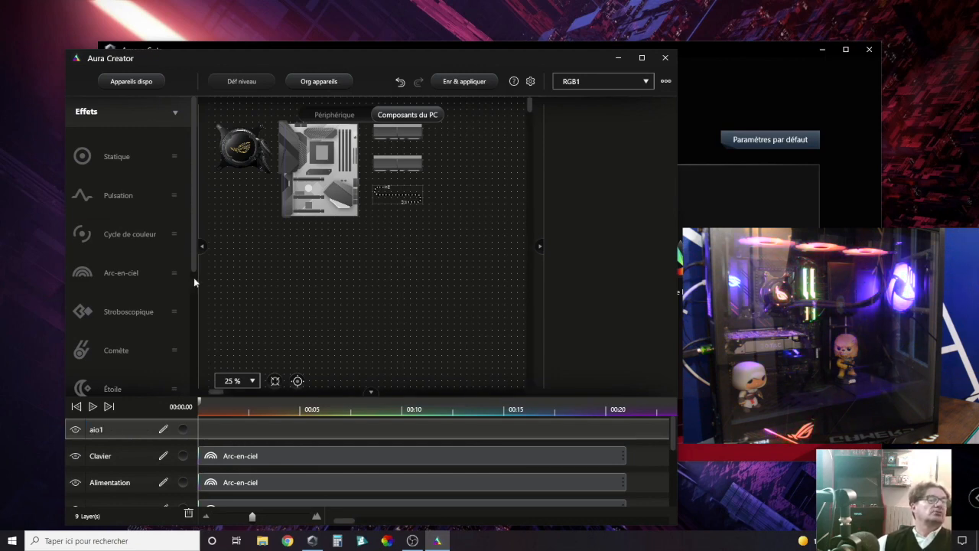
{"action": "left_click_drag", "start_coordinate": [139, 203], "coordinate": [266, 436]}
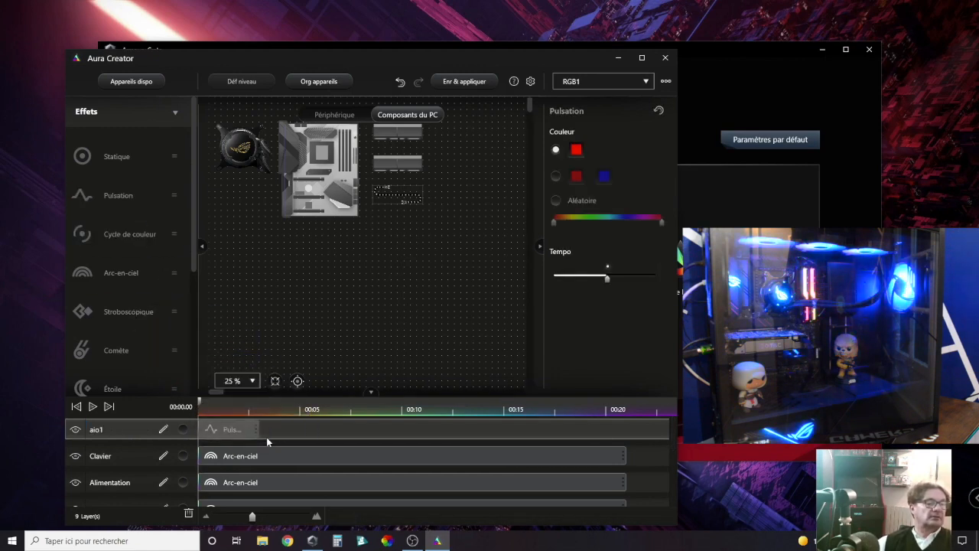
{"action": "left_click", "coordinate": [468, 81]}
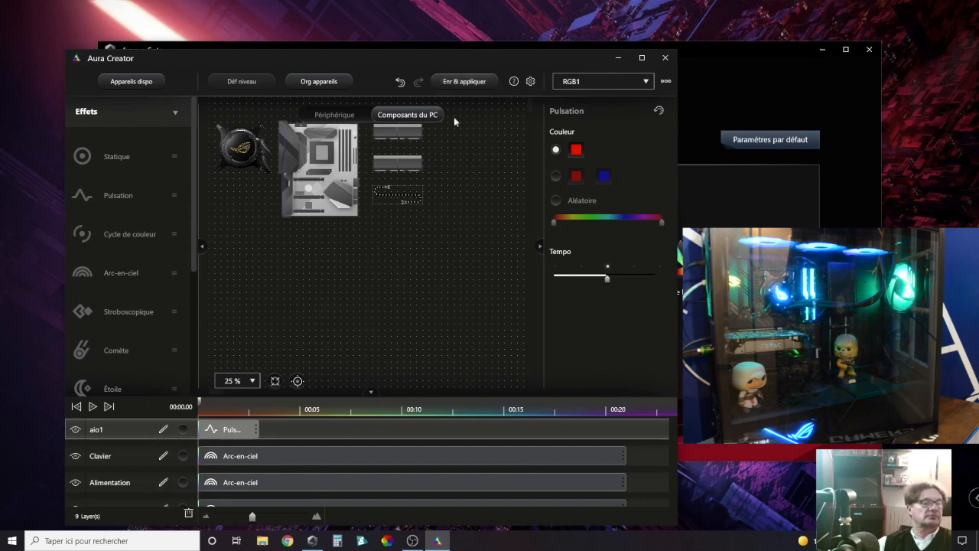
Delete the Arc-en-ciel effect from the existing AIO layer.
{"action": "scroll", "coordinate": [289, 472], "scroll_direction": "down", "scroll_amount": 1}
{"action": "scroll", "coordinate": [288, 472], "scroll_direction": "down", "scroll_amount": 2}
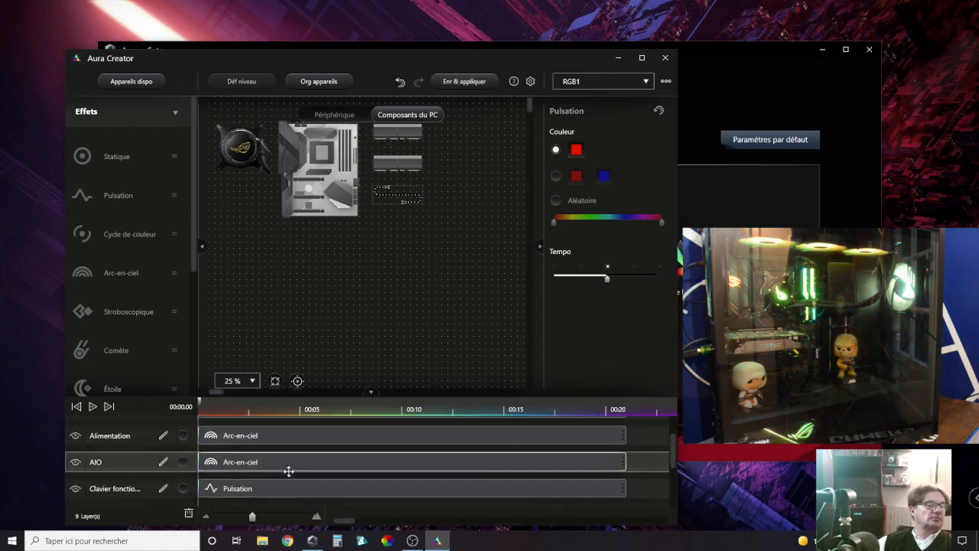
{"action": "scroll", "coordinate": [251, 440], "scroll_direction": "up", "scroll_amount": 3}
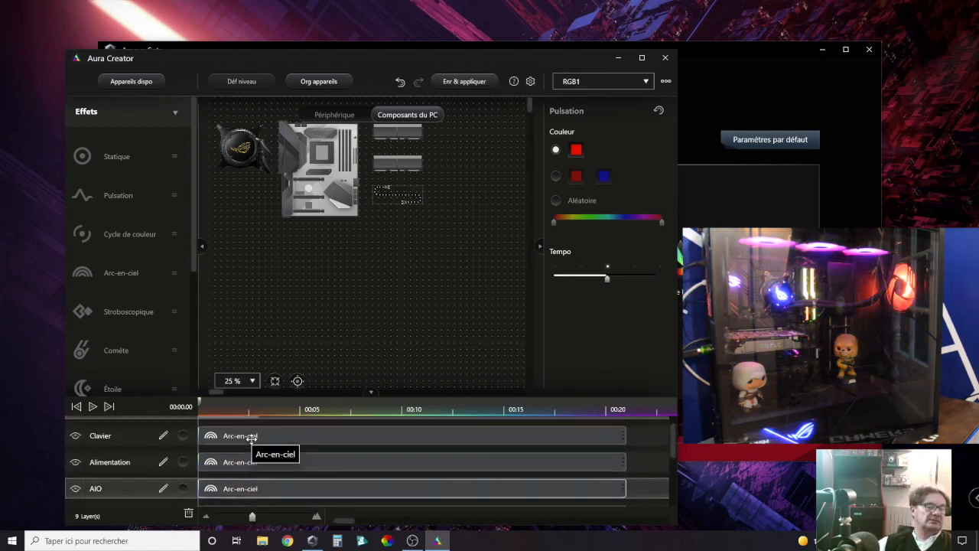
{"action": "scroll", "coordinate": [246, 428], "scroll_direction": "down", "scroll_amount": 3}
{"action": "scroll", "coordinate": [246, 429], "scroll_direction": "up", "scroll_amount": 3}
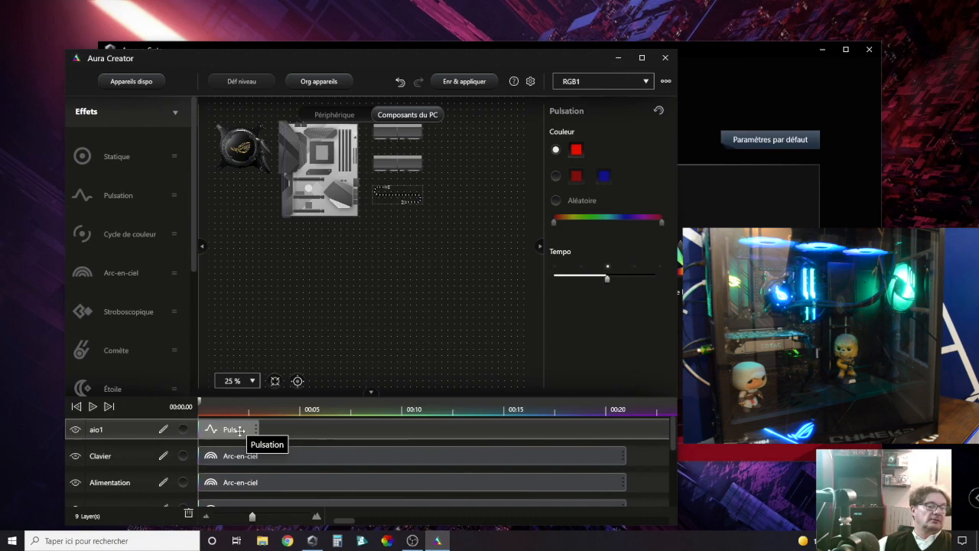
{"action": "scroll", "coordinate": [249, 481], "scroll_direction": "down", "scroll_amount": 2}
{"action": "scroll", "coordinate": [248, 482], "scroll_direction": "down", "scroll_amount": 1}
{"action": "scroll", "coordinate": [247, 478], "scroll_direction": "up", "scroll_amount": 1}
{"action": "left_click", "coordinate": [256, 453]}
{"action": "right_click", "coordinate": [256, 453]}
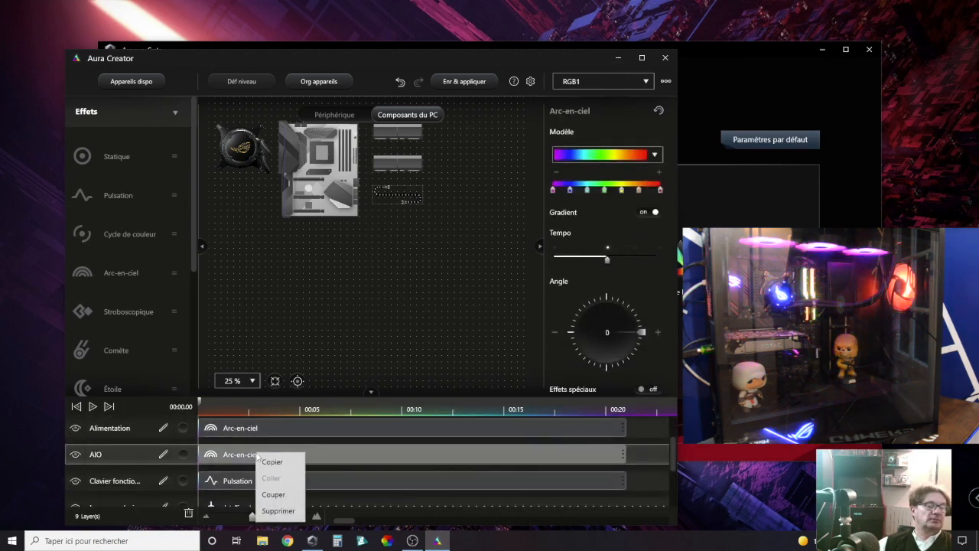
{"action": "left_click", "coordinate": [272, 509]}
{"action": "scroll", "coordinate": [258, 474], "scroll_direction": "up", "scroll_amount": 2}
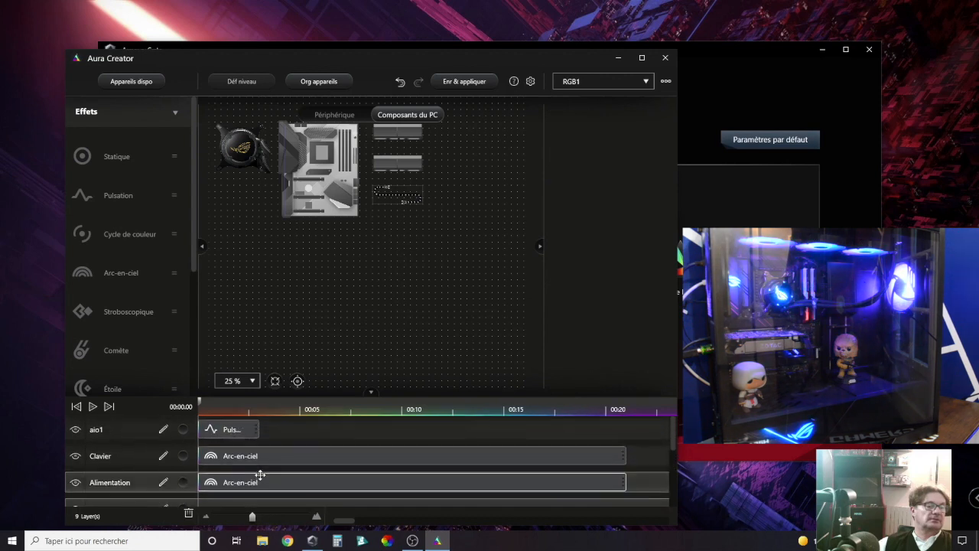
Extend the aio1 Pulsation effect to the end of the other layers' effects, and apply it with the two-colour red and blue option.
{"action": "left_click", "coordinate": [231, 429]}
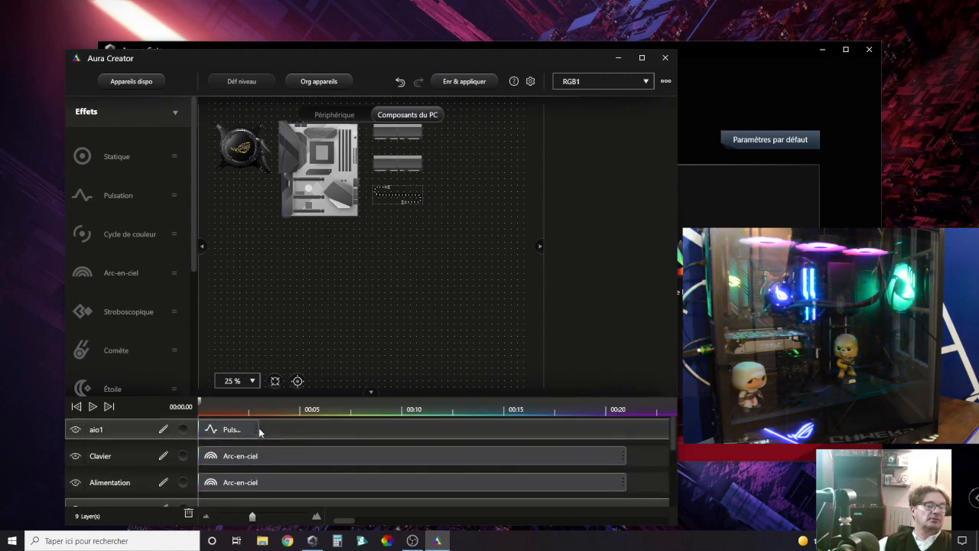
{"action": "left_click_drag", "start_coordinate": [258, 429], "coordinate": [507, 431]}
{"action": "left_click", "coordinate": [460, 78]}
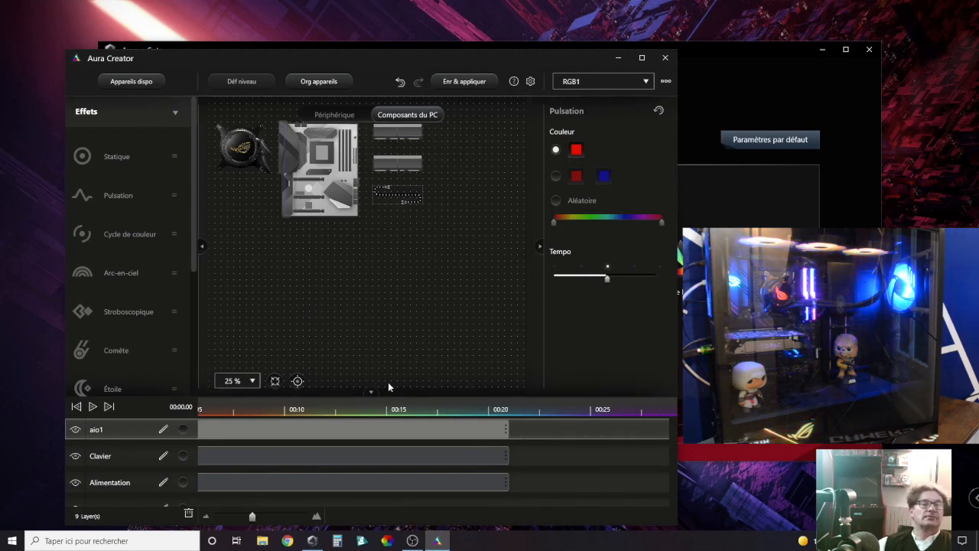
{"action": "left_click", "coordinate": [556, 176]}
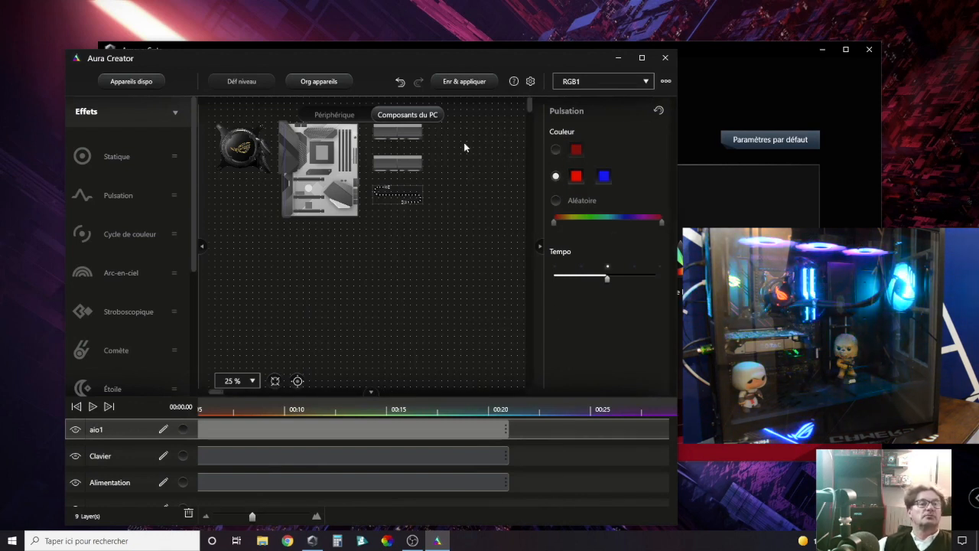
{"action": "left_click", "coordinate": [468, 81]}
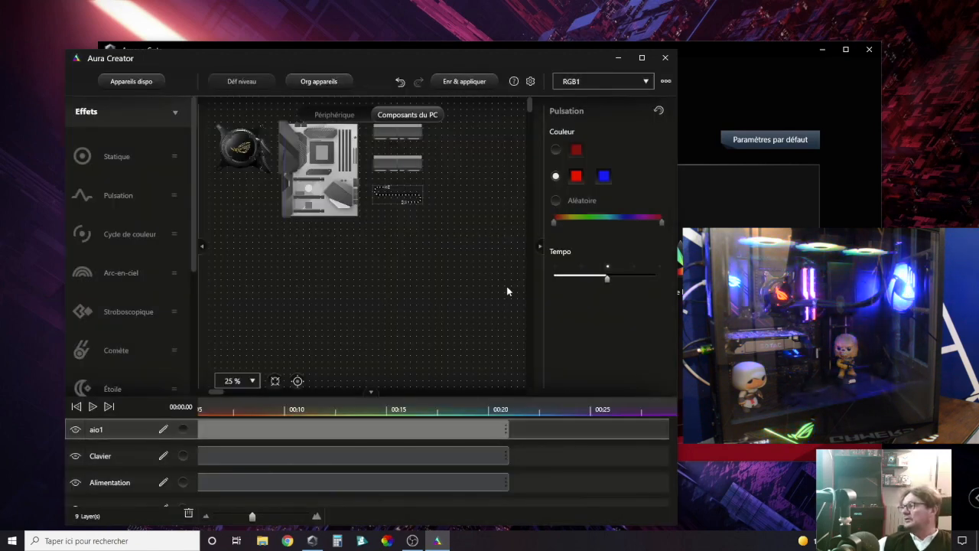
Replace the Pulsation effect on the aio1 layer with the Intelligent effect, and save and apply the profile.
{"action": "right_click", "coordinate": [219, 431]}
{"action": "left_click", "coordinate": [240, 488]}
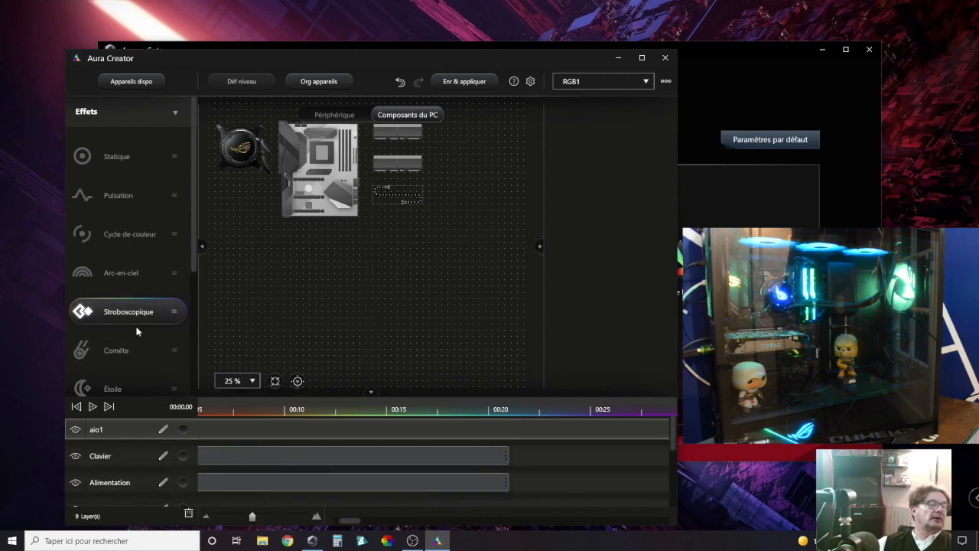
{"action": "scroll", "coordinate": [138, 331], "scroll_direction": "down", "scroll_amount": 3}
{"action": "left_click_drag", "start_coordinate": [136, 338], "coordinate": [265, 429]}
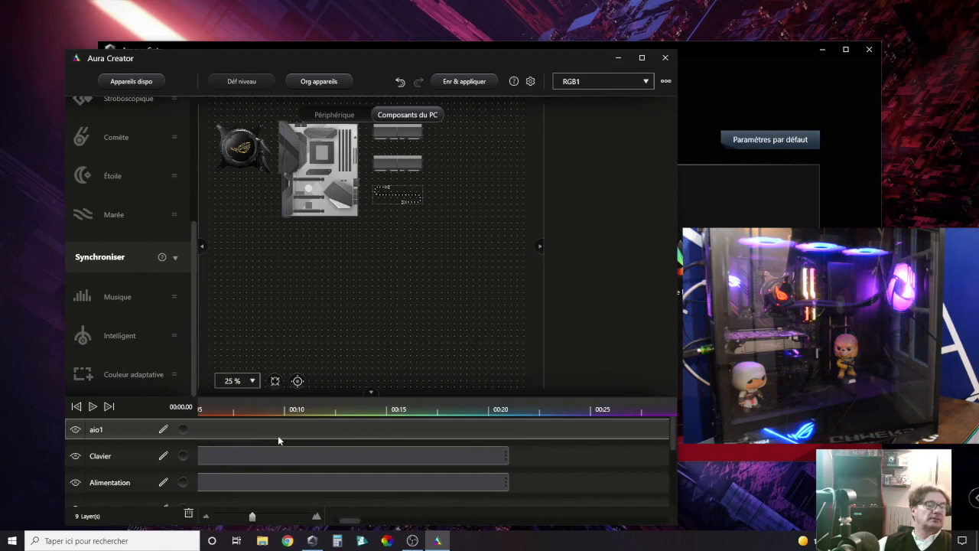
{"action": "left_click_drag", "start_coordinate": [137, 337], "coordinate": [289, 429]}
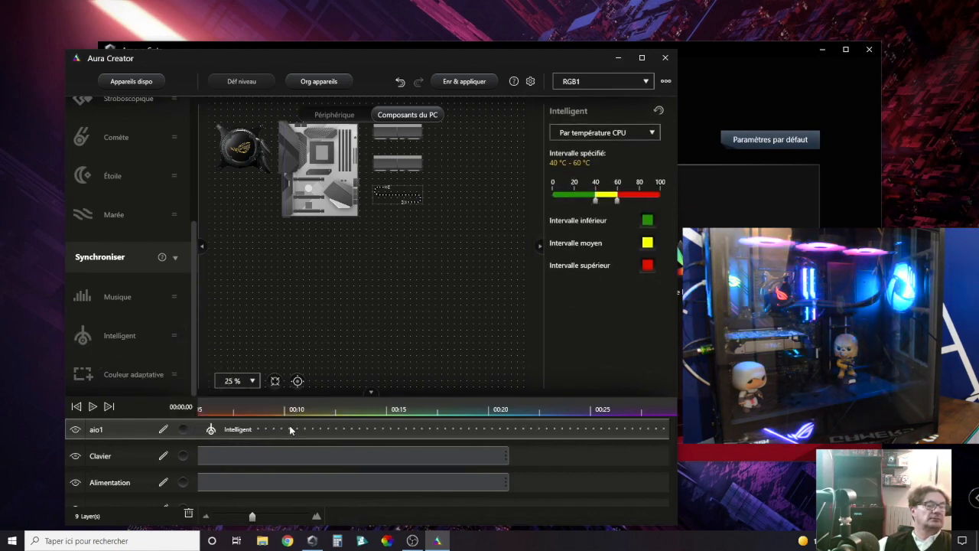
{"action": "left_click", "coordinate": [464, 81]}
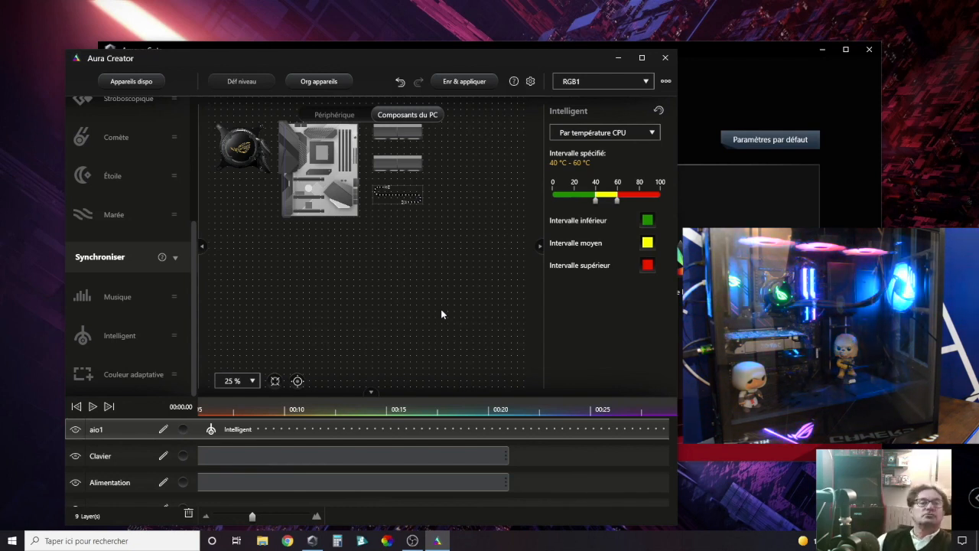
Set the Intelligent effect's lower interval colour to dark blue (R 14, V 0, B 128), and save and apply the profile.
{"action": "left_click", "coordinate": [647, 220]}
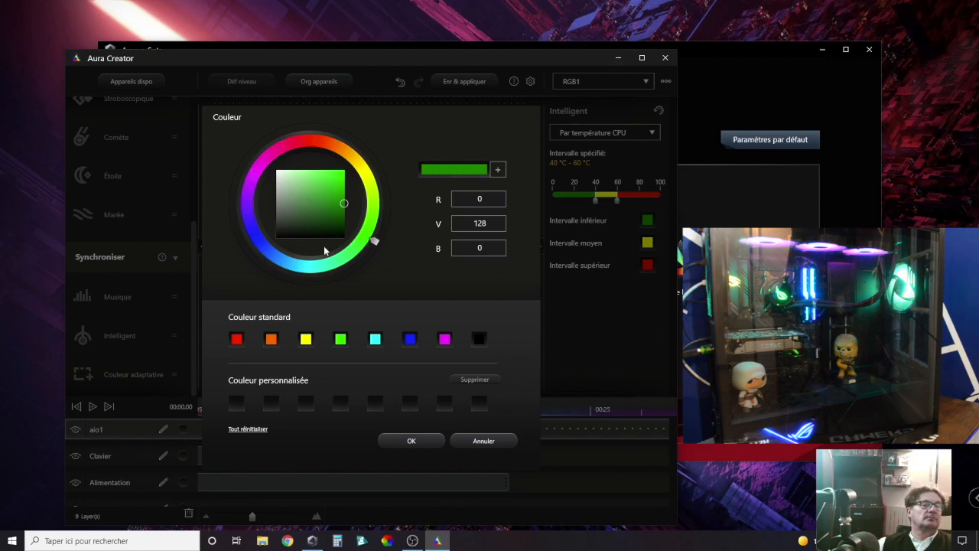
{"action": "left_click_drag", "start_coordinate": [373, 243], "coordinate": [220, 246]}
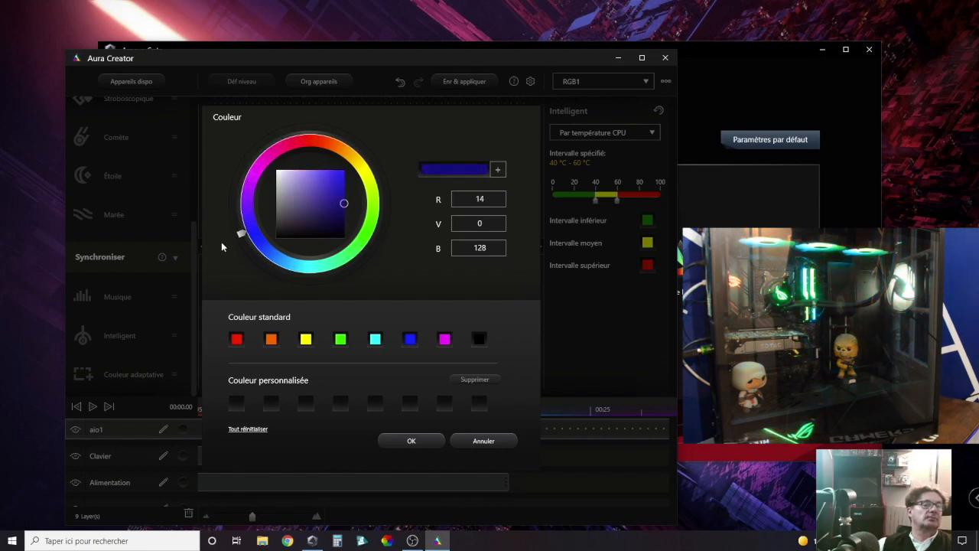
{"action": "left_click", "coordinate": [409, 439]}
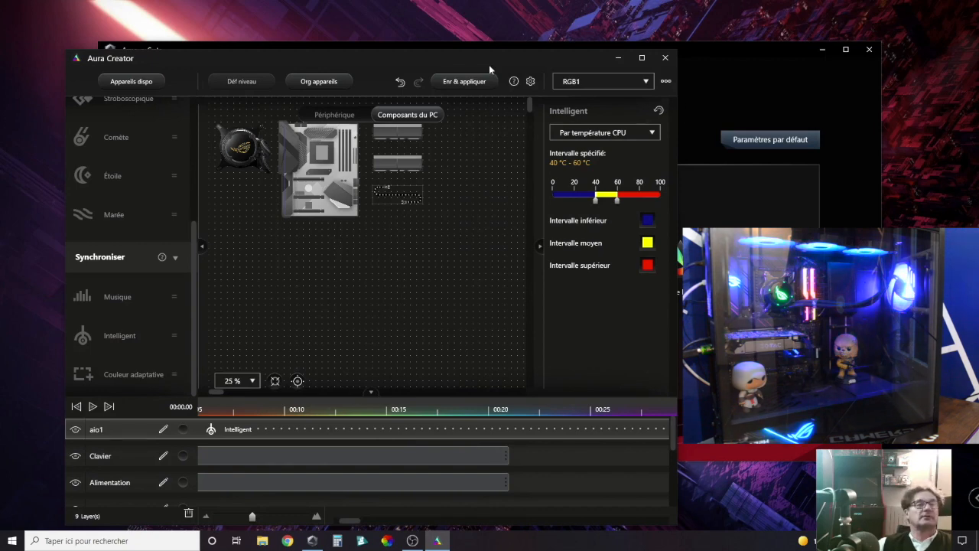
{"action": "left_click", "coordinate": [468, 83]}
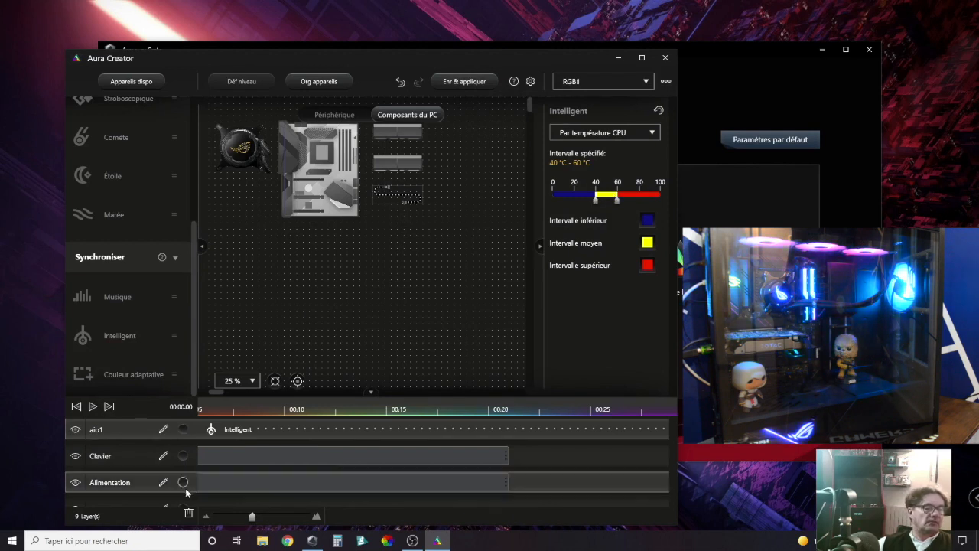
Launch Cinebench R15 from the D: drive to run its CPU test and watch the cooler's lighting, and close it.
{"action": "left_click", "coordinate": [120, 544]}
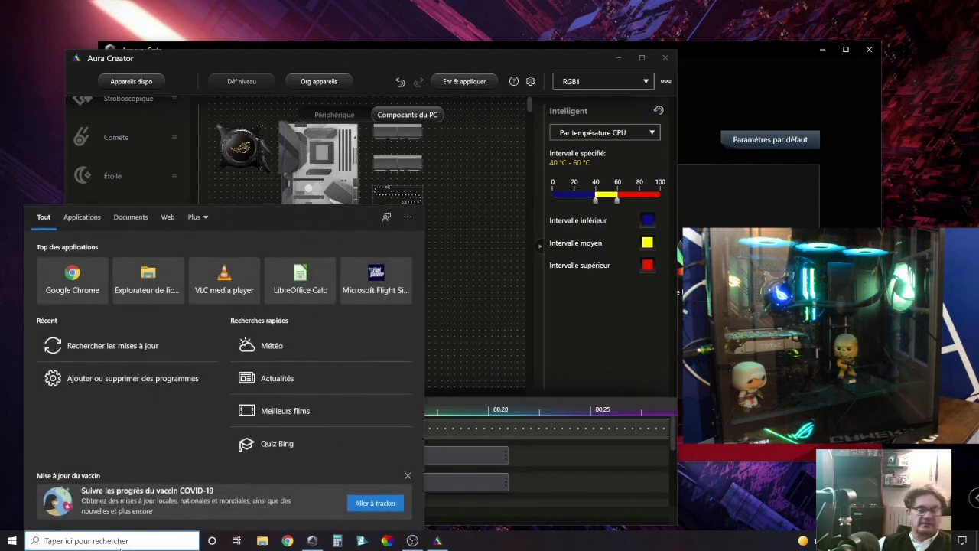
{"action": "type", "text": "d:"}
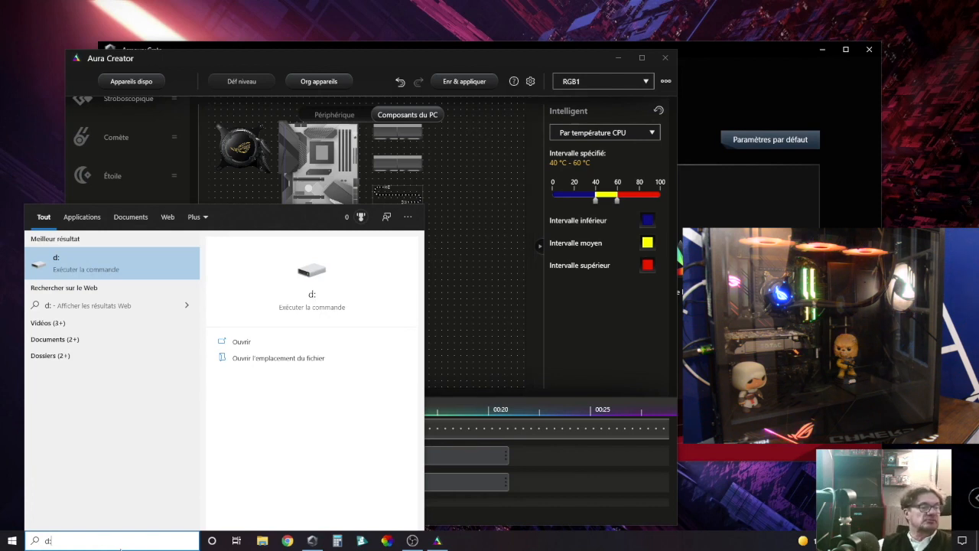
{"action": "key", "text": "Return"}
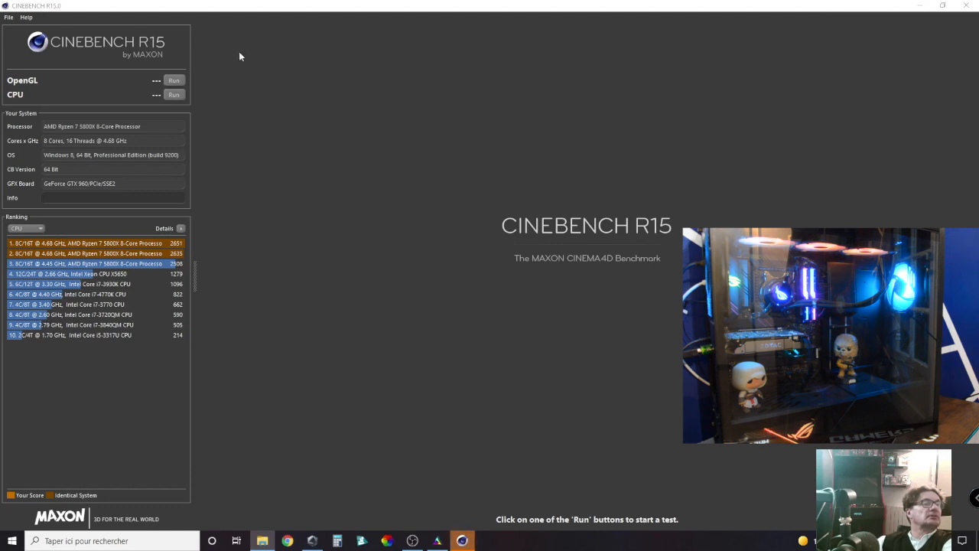
{"action": "left_click", "coordinate": [174, 94]}
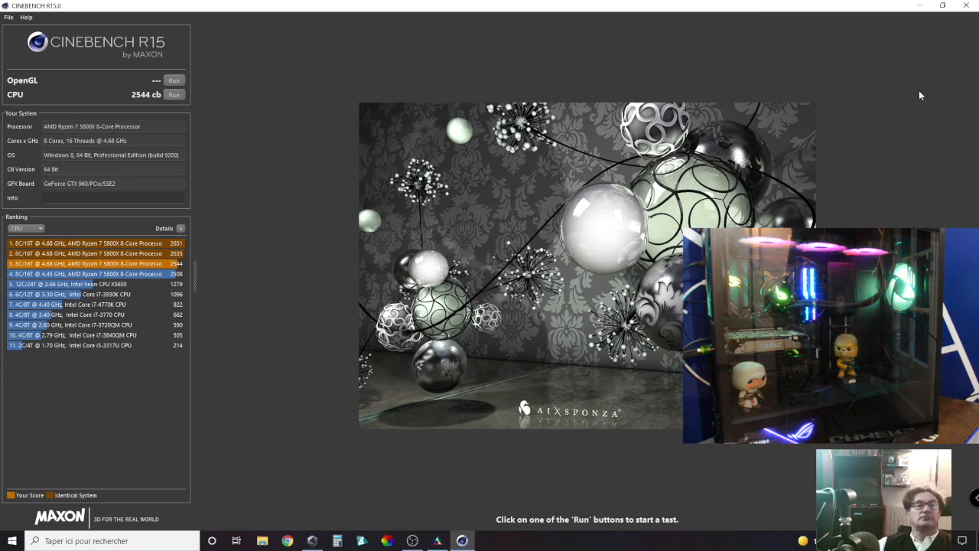
{"action": "left_click", "coordinate": [970, 8]}
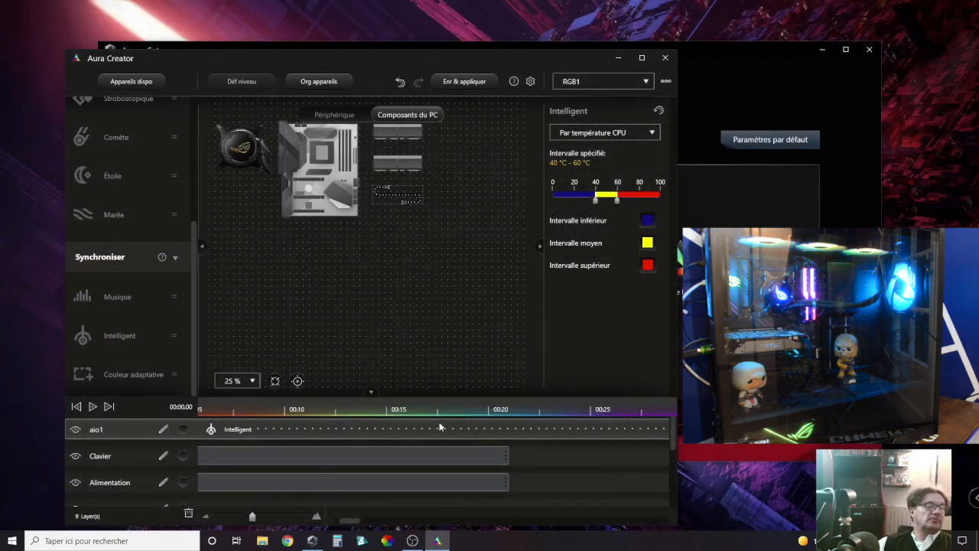
Replace the Intelligent effect on the aio1 layer with the Marée effect, and save and apply the profile.
{"action": "right_click", "coordinate": [277, 431]}
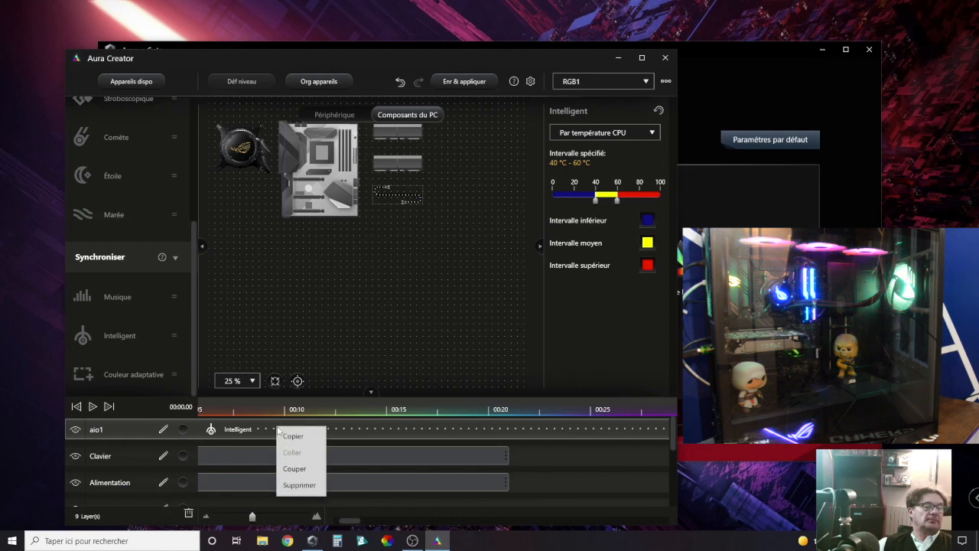
{"action": "left_click", "coordinate": [313, 490]}
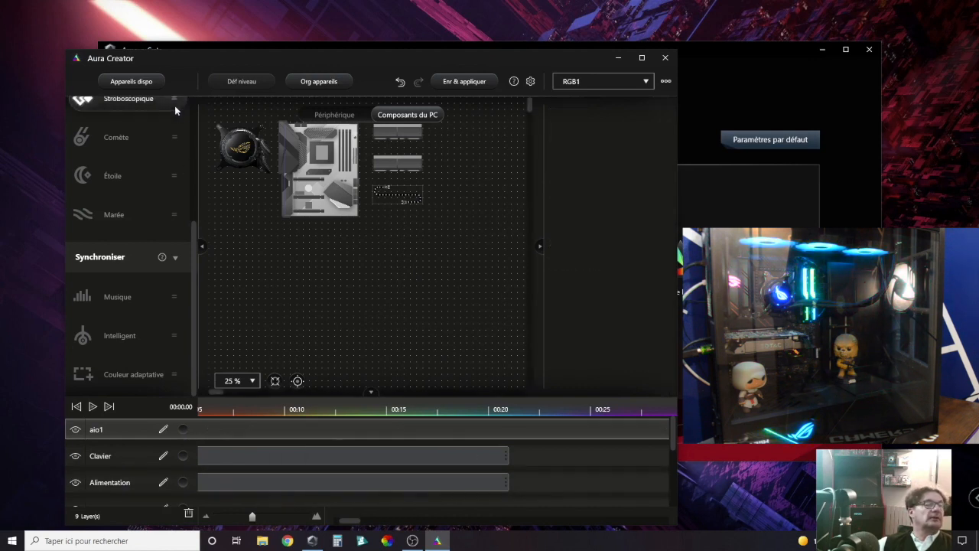
{"action": "left_click_drag", "start_coordinate": [100, 214], "coordinate": [505, 429]}
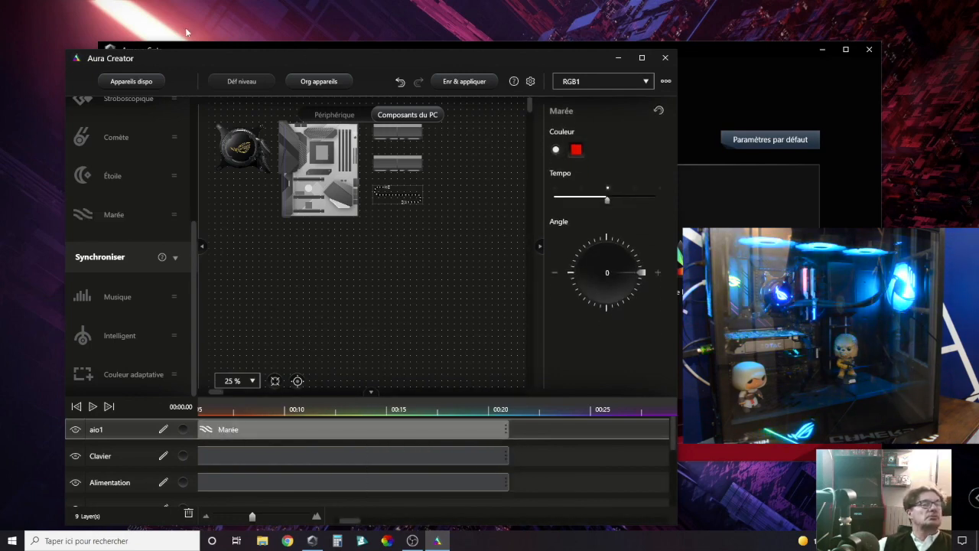
{"action": "left_click", "coordinate": [442, 84]}
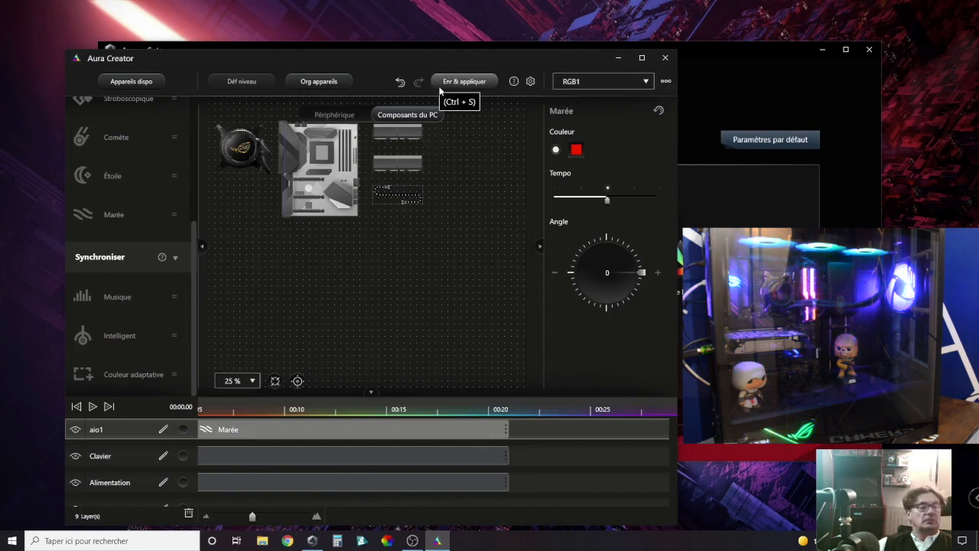
Move the Marée effect on the aio1 layer to the start of the timeline, and save and apply the profile.
{"action": "left_click_drag", "start_coordinate": [349, 523], "coordinate": [344, 522]}
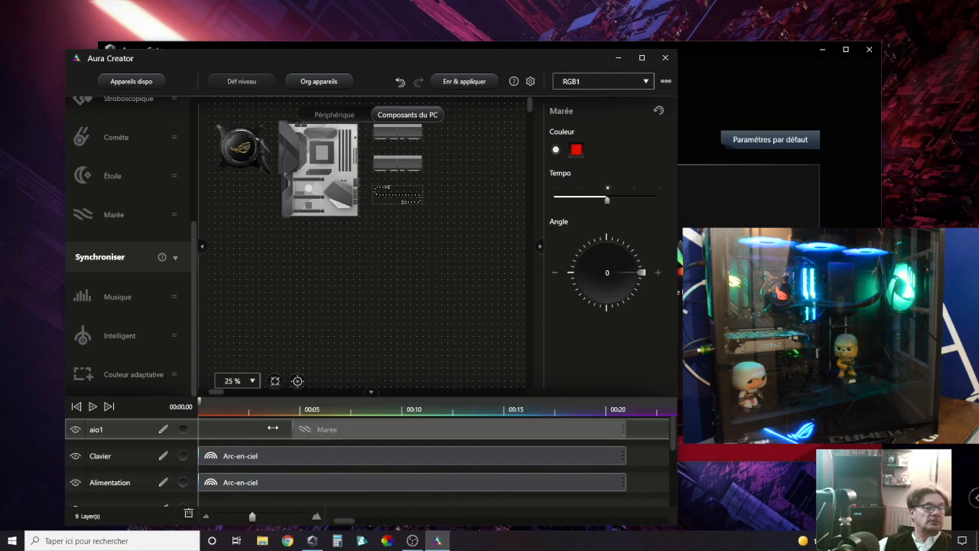
{"action": "left_click_drag", "start_coordinate": [309, 428], "coordinate": [199, 429]}
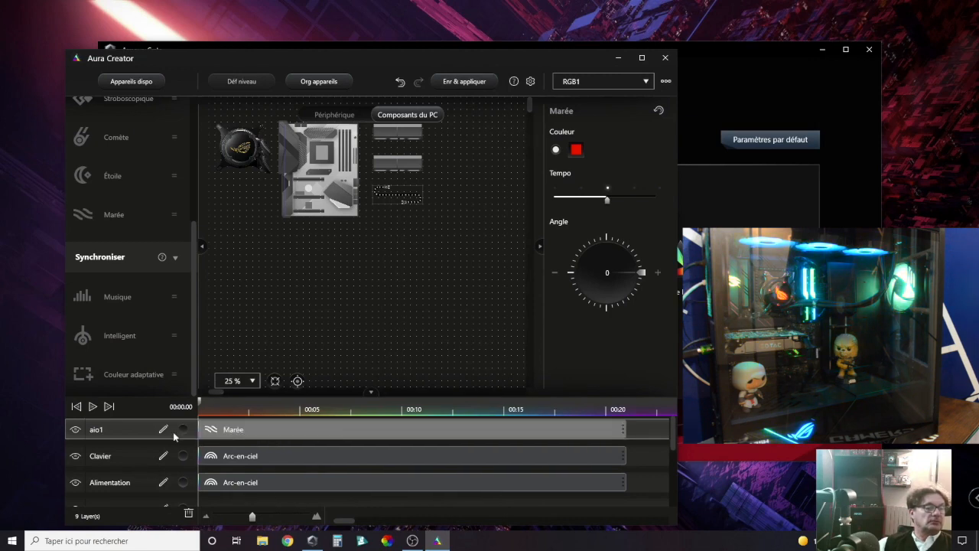
{"action": "left_click", "coordinate": [465, 82]}
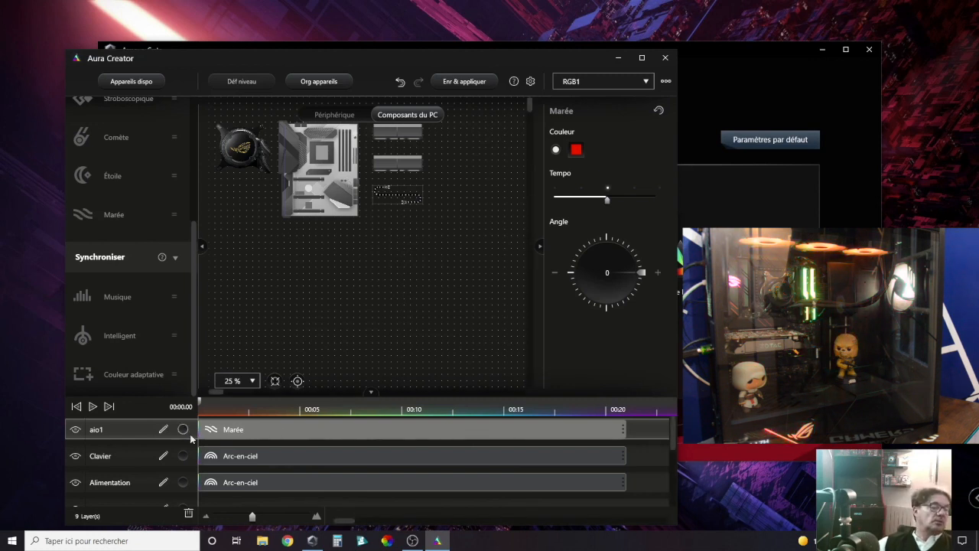
Shorten the aio1 Marée effect to end at about 3 seconds, and add the Arc-en-ciel, Stroboscopique and Comète effects one after another behind it.
{"action": "scroll", "coordinate": [257, 461], "scroll_direction": "down", "scroll_amount": 3}
{"action": "scroll", "coordinate": [257, 461], "scroll_direction": "up", "scroll_amount": 3}
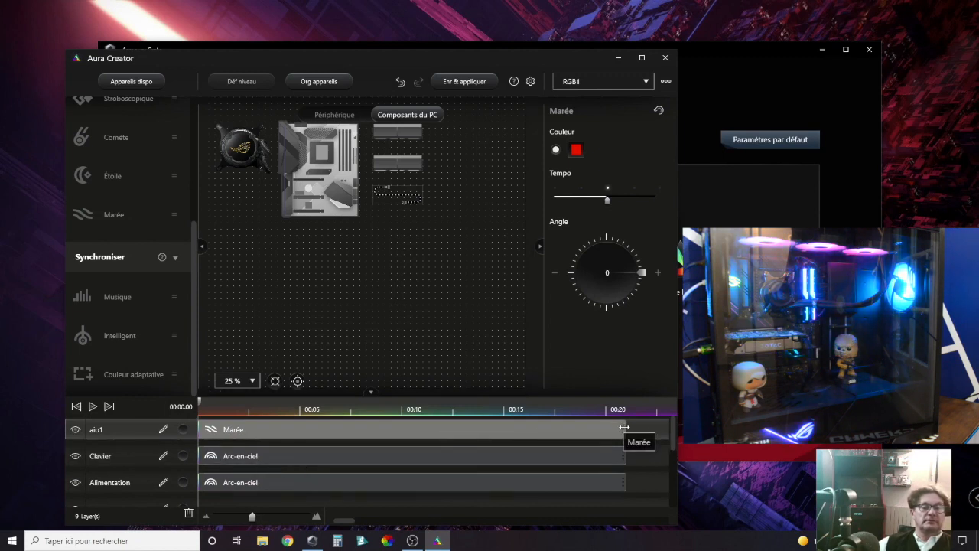
{"action": "left_click_drag", "start_coordinate": [623, 427], "coordinate": [234, 442]}
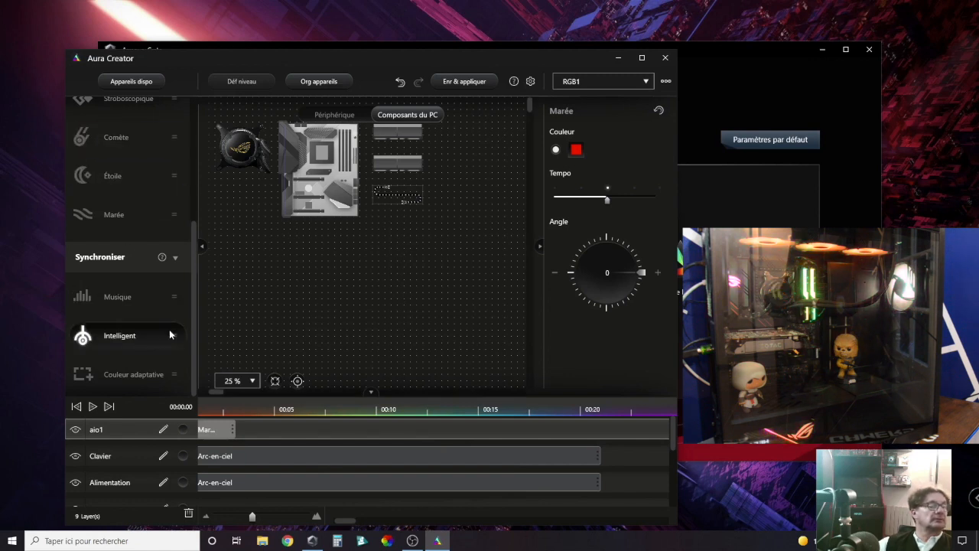
{"action": "scroll", "coordinate": [138, 334], "scroll_direction": "up", "scroll_amount": 5}
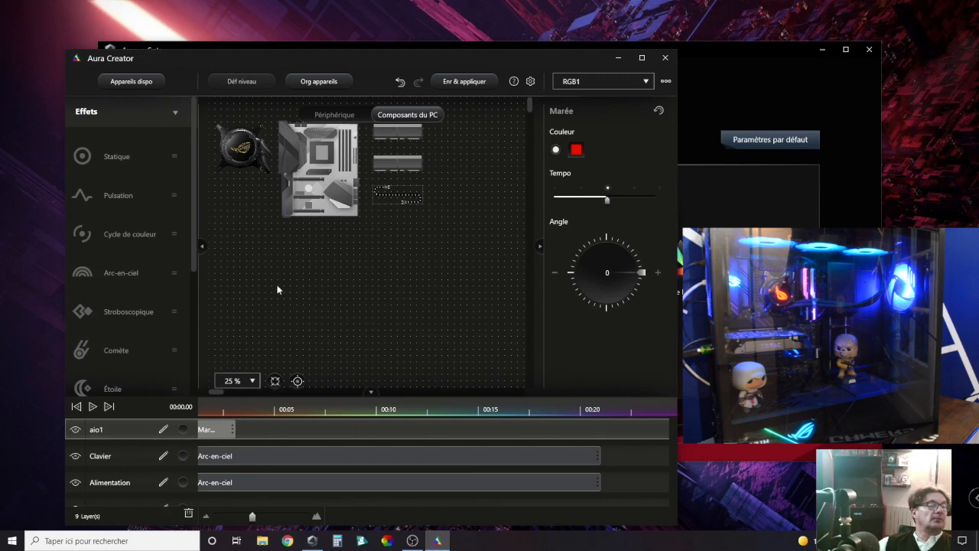
{"action": "left_click_drag", "start_coordinate": [121, 272], "coordinate": [297, 426]}
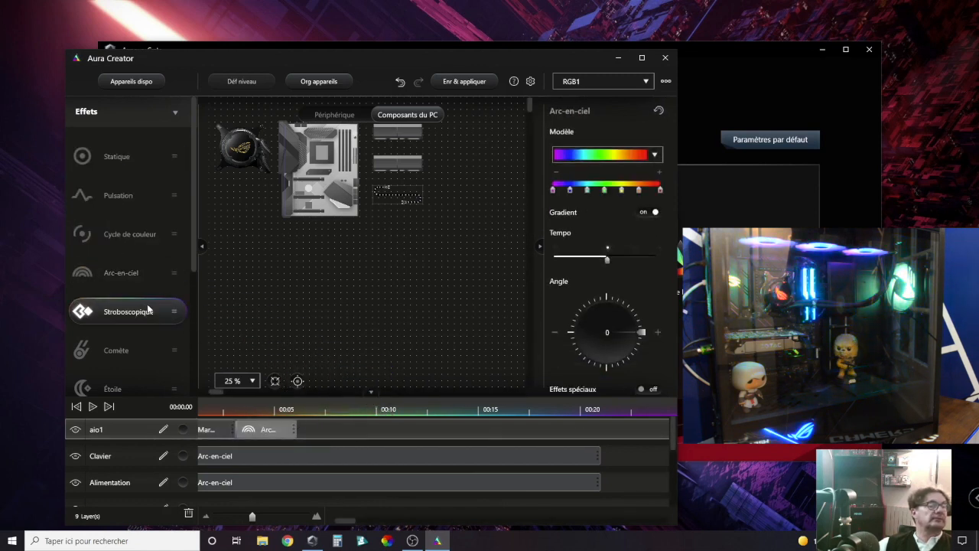
{"action": "left_click_drag", "start_coordinate": [140, 319], "coordinate": [374, 429]}
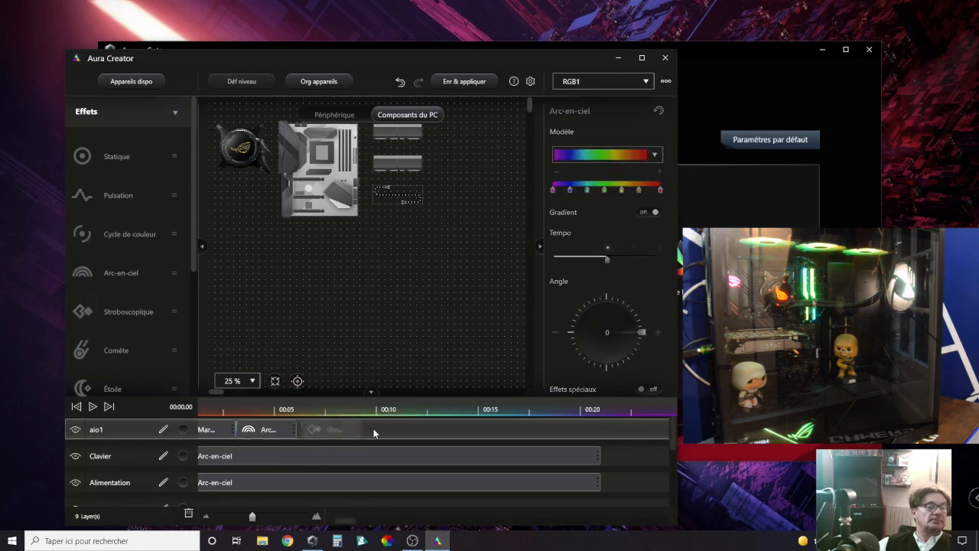
{"action": "left_click_drag", "start_coordinate": [116, 350], "coordinate": [416, 425]}
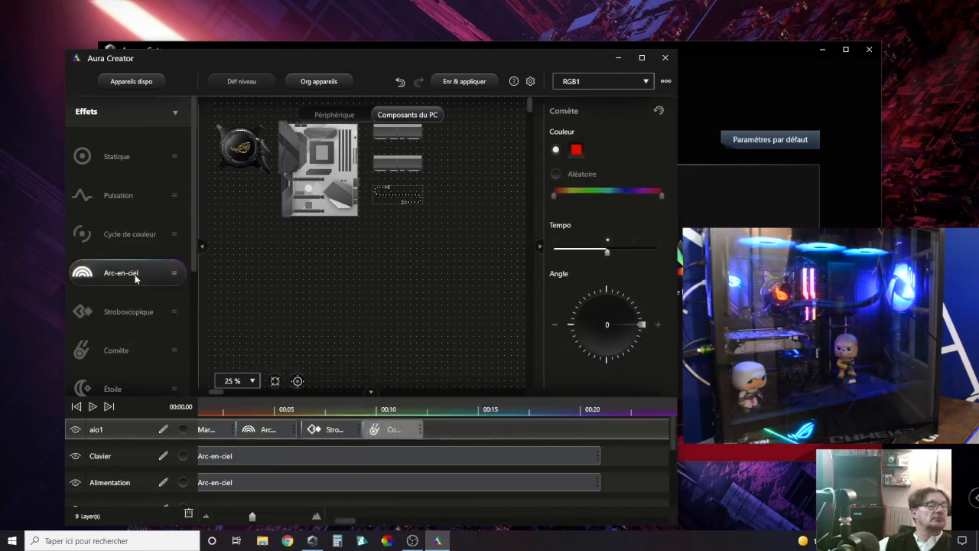
Add the Étoile effect directly after Comète on the aio1 layer, and save and apply the profile.
{"action": "scroll", "coordinate": [115, 344], "scroll_direction": "down", "scroll_amount": 3}
{"action": "left_click_drag", "start_coordinate": [117, 258], "coordinate": [474, 434]}
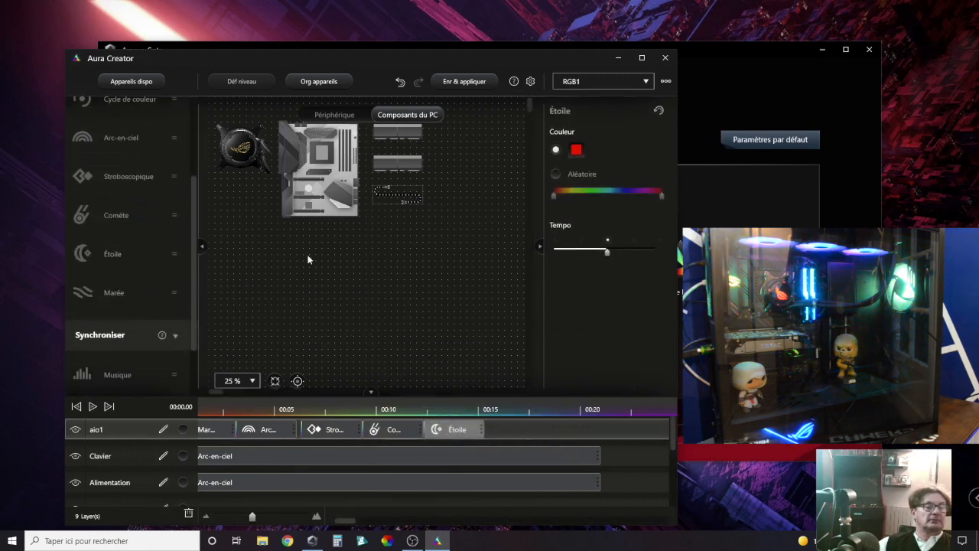
{"action": "scroll", "coordinate": [165, 348], "scroll_direction": "down", "scroll_amount": 2}
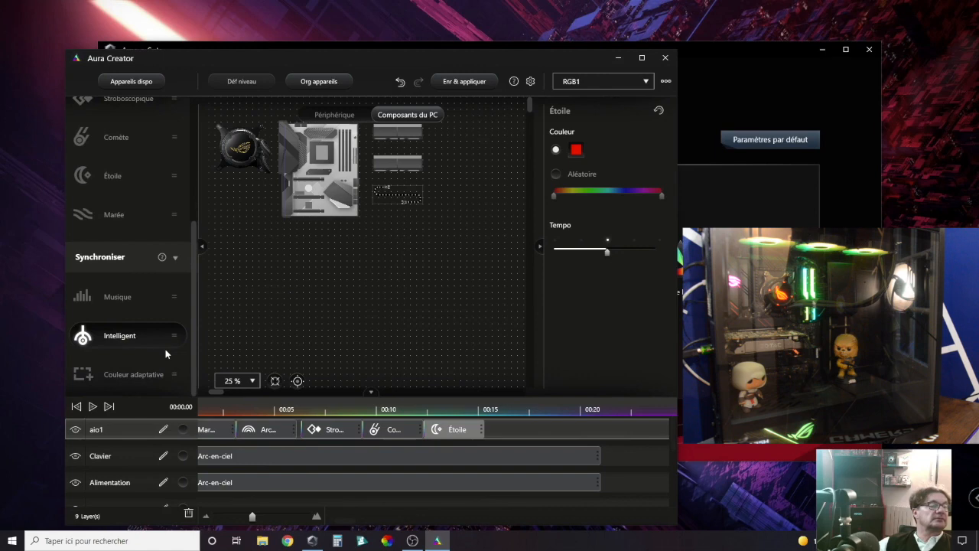
{"action": "scroll", "coordinate": [157, 329], "scroll_direction": "up", "scroll_amount": 5}
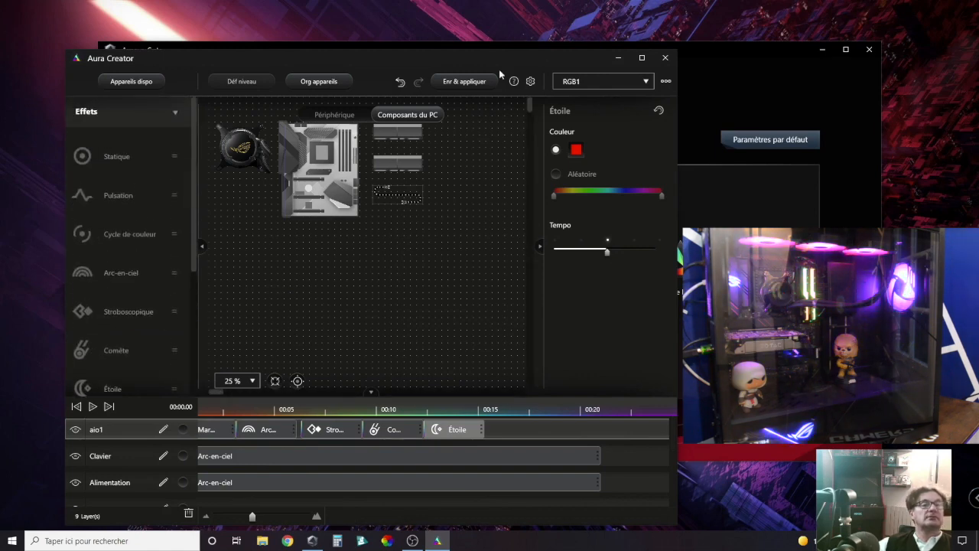
{"action": "left_click", "coordinate": [489, 79]}
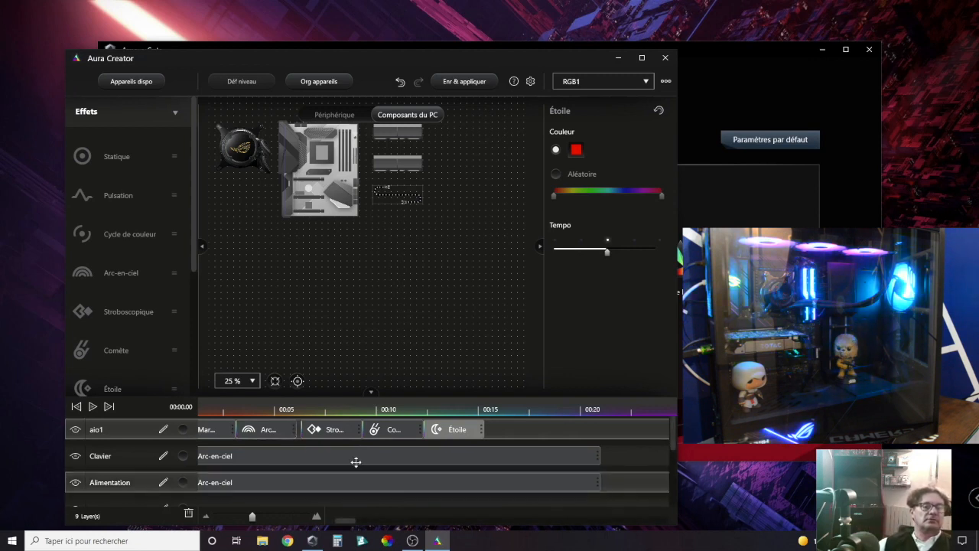
Delete the Étoile, Comète, Stroboscopique, Arc-en-ciel and Marée effects from the aio1 layer.
{"action": "right_click", "coordinate": [470, 432]}
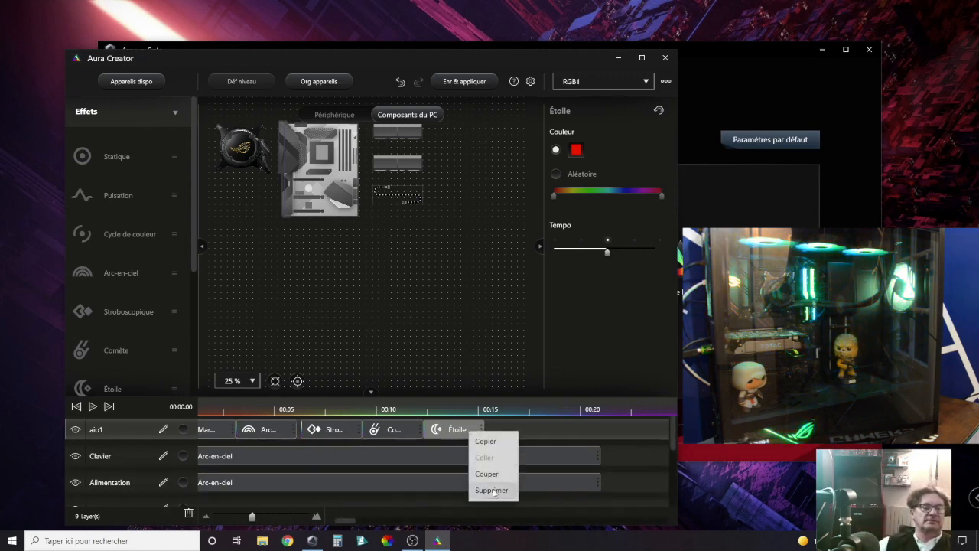
{"action": "left_click", "coordinate": [491, 483]}
{"action": "right_click", "coordinate": [391, 426]}
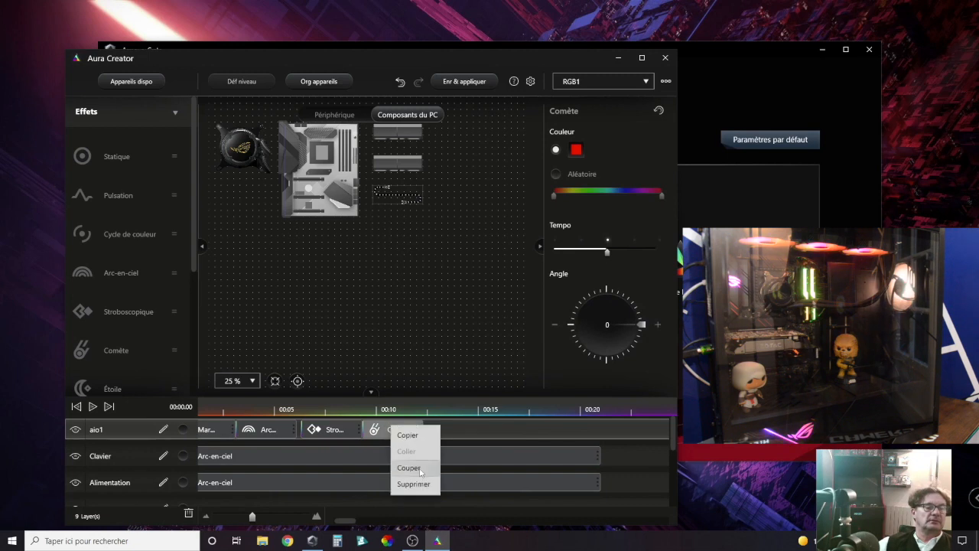
{"action": "left_click", "coordinate": [408, 482]}
{"action": "right_click", "coordinate": [335, 431]}
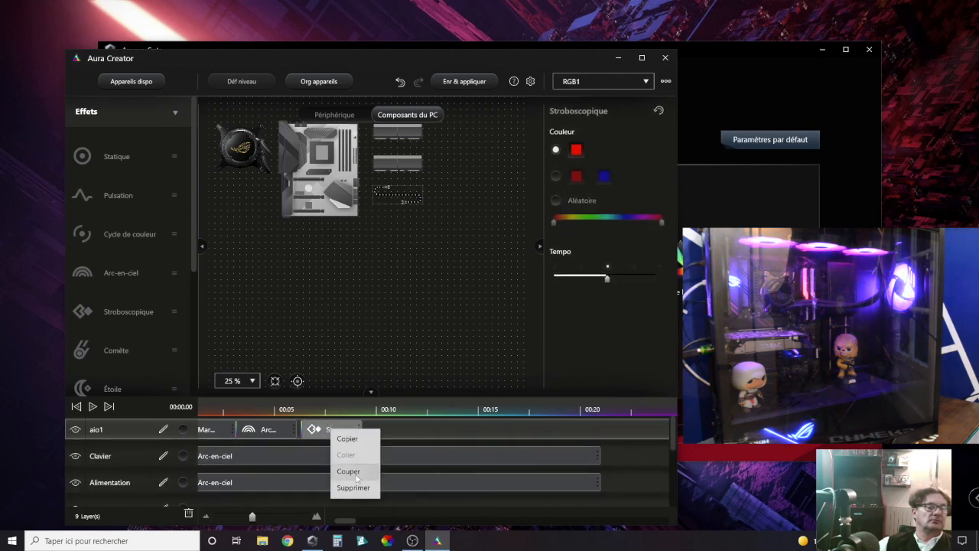
{"action": "left_click", "coordinate": [349, 484]}
{"action": "right_click", "coordinate": [280, 430]}
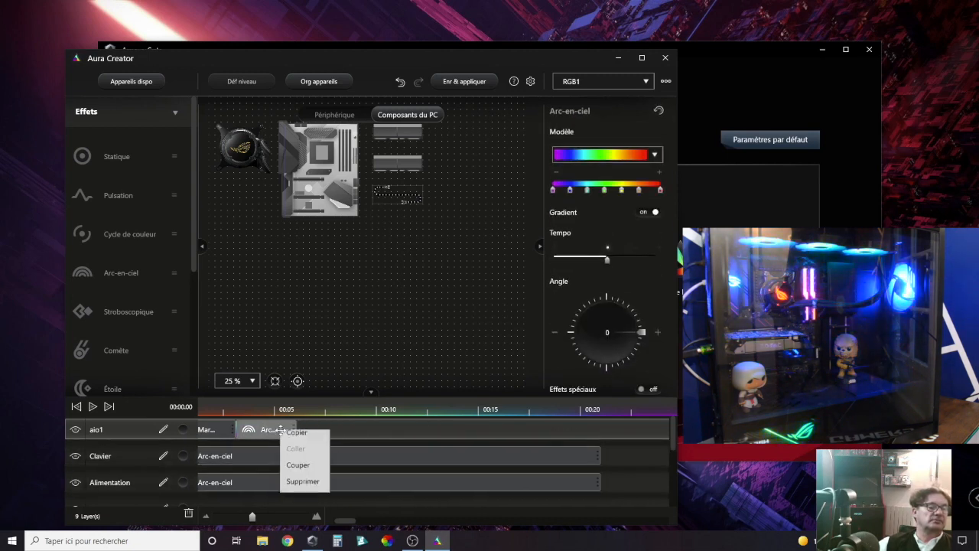
{"action": "left_click", "coordinate": [304, 485]}
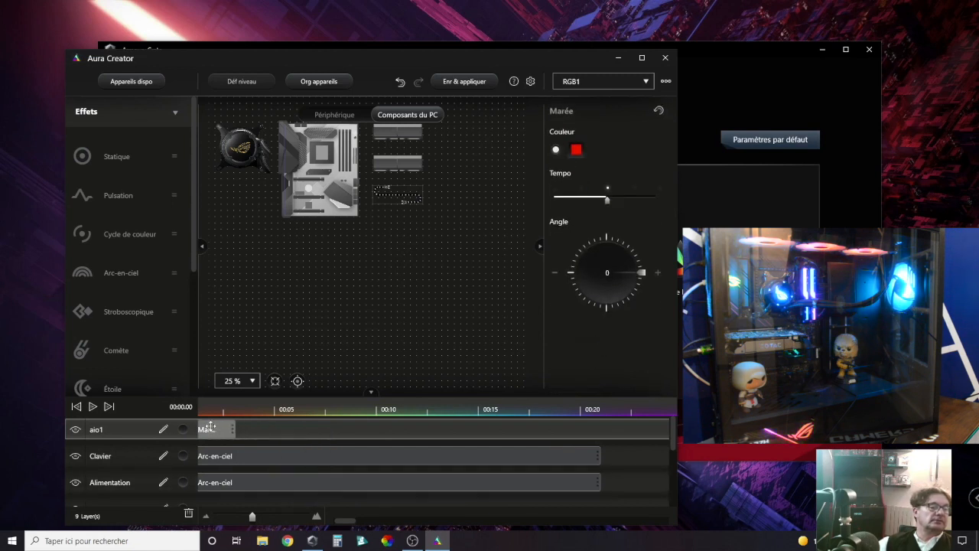
{"action": "right_click", "coordinate": [210, 428]}
{"action": "left_click", "coordinate": [251, 485]}
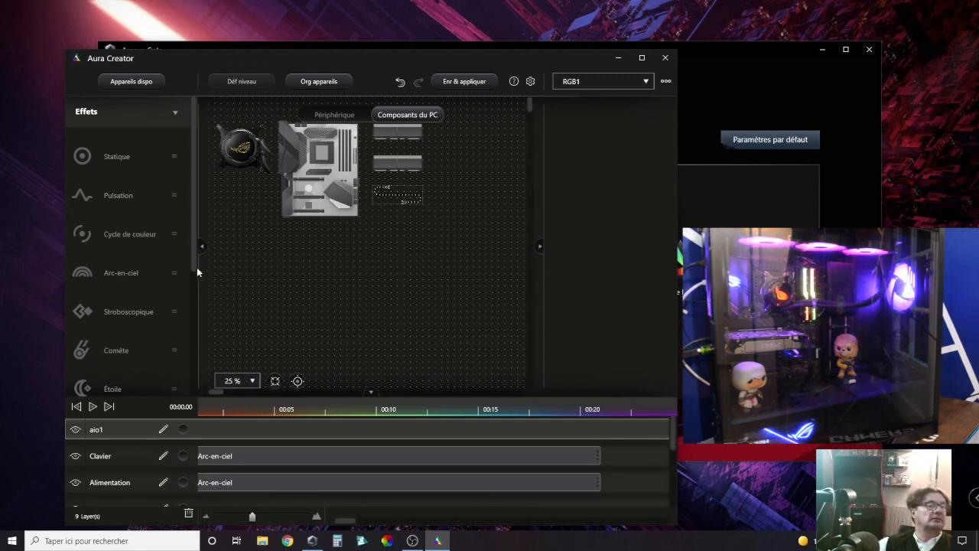
Add the Statique effect to the aio1 layer with a violet-blue colour, and save and apply the profile.
{"action": "mouse_move", "coordinate": [196, 267]}
{"action": "left_mouse_down"}
{"action": "mouse_move", "coordinate": [192, 398]}
{"action": "mouse_move", "coordinate": [190, 247]}
{"action": "mouse_move", "coordinate": [191, 255]}
{"action": "left_mouse_up"}
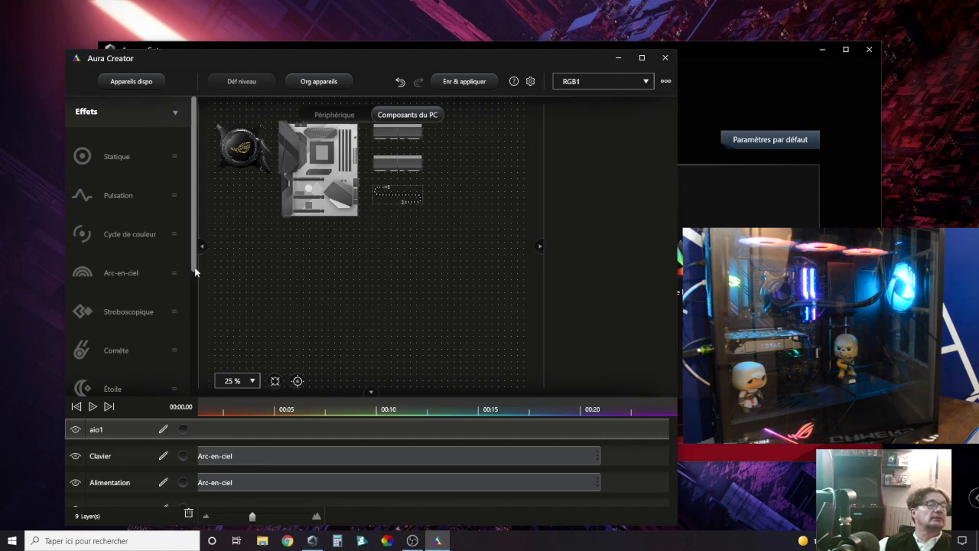
{"action": "left_click_drag", "start_coordinate": [134, 157], "coordinate": [256, 431]}
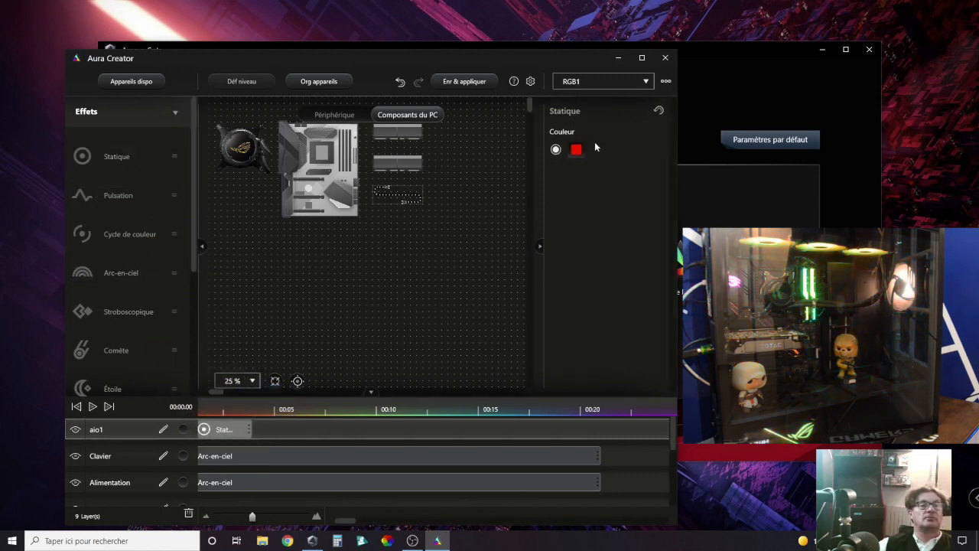
{"action": "left_click", "coordinate": [576, 149]}
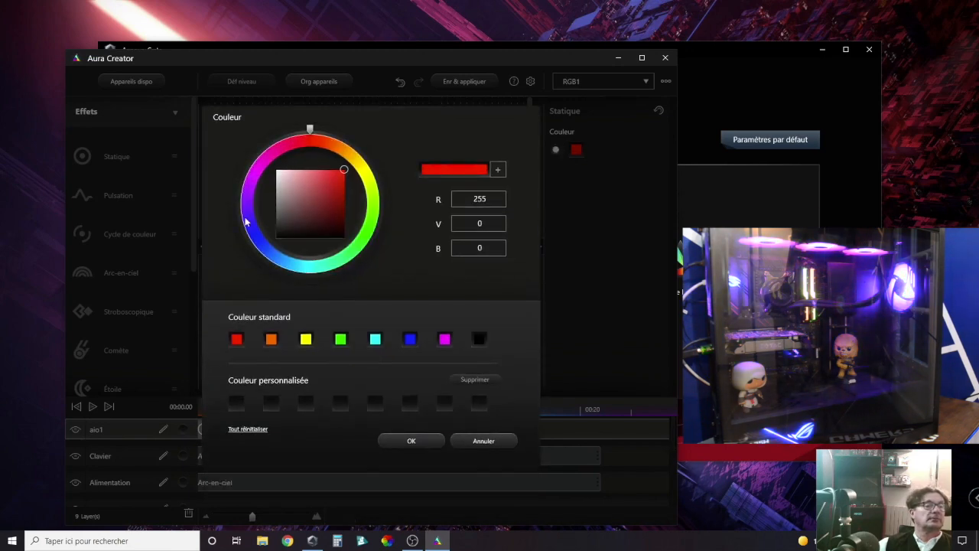
{"action": "left_click_drag", "start_coordinate": [245, 222], "coordinate": [240, 172]}
{"action": "left_click", "coordinate": [411, 441]}
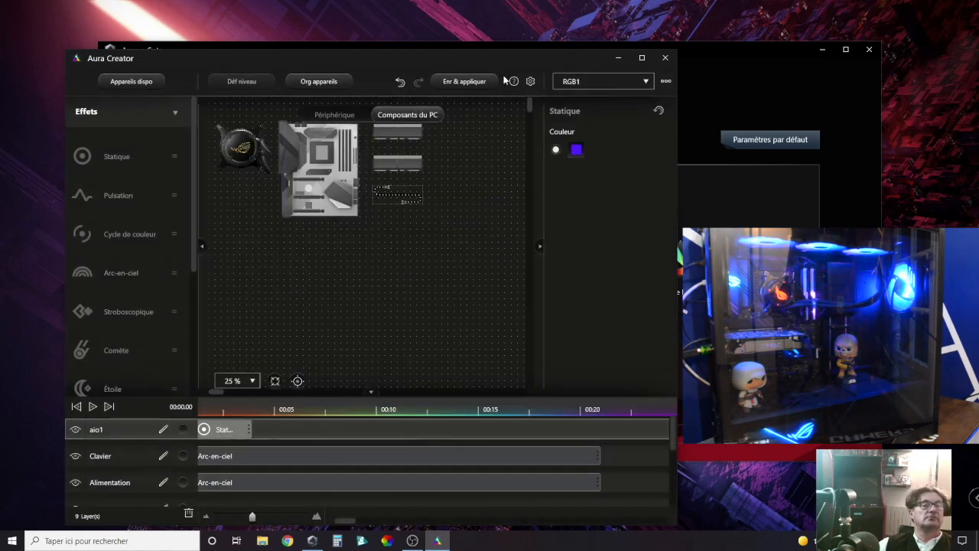
{"action": "left_click", "coordinate": [476, 82]}
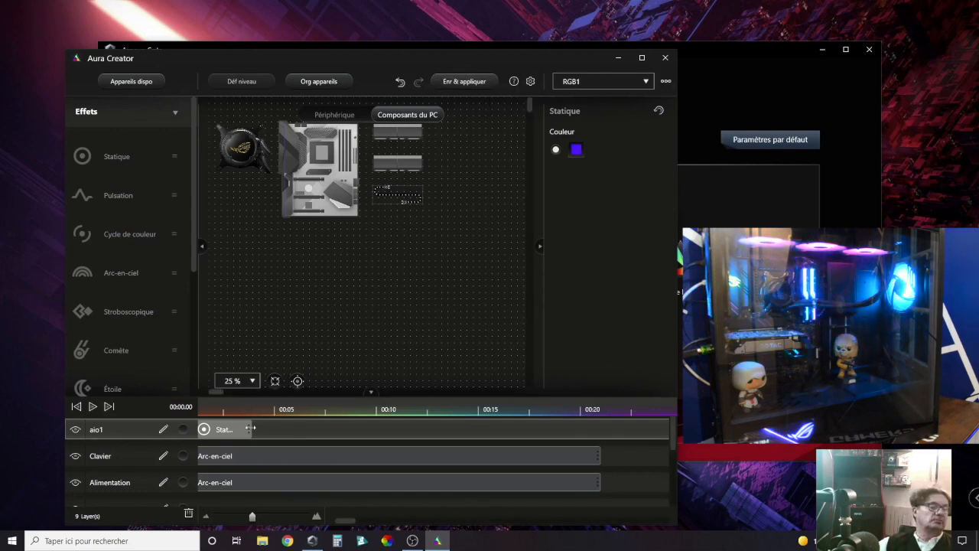
Delete the Statique effect from the aio1 layer, and remove the aio1 layer itself.
{"action": "right_click", "coordinate": [228, 427]}
{"action": "left_click", "coordinate": [260, 487]}
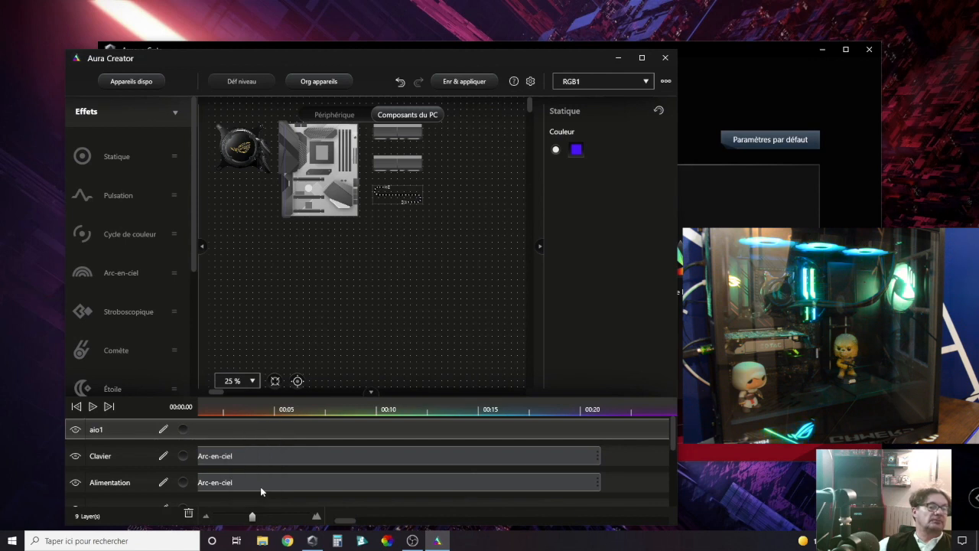
{"action": "left_click_drag", "start_coordinate": [192, 255], "coordinate": [193, 390]}
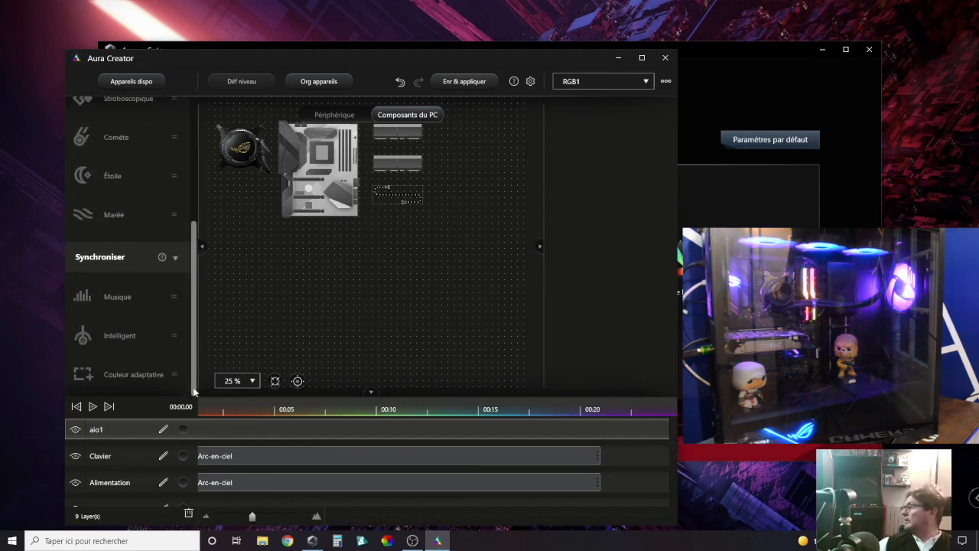
{"action": "left_click_drag", "start_coordinate": [193, 367], "coordinate": [193, 221]}
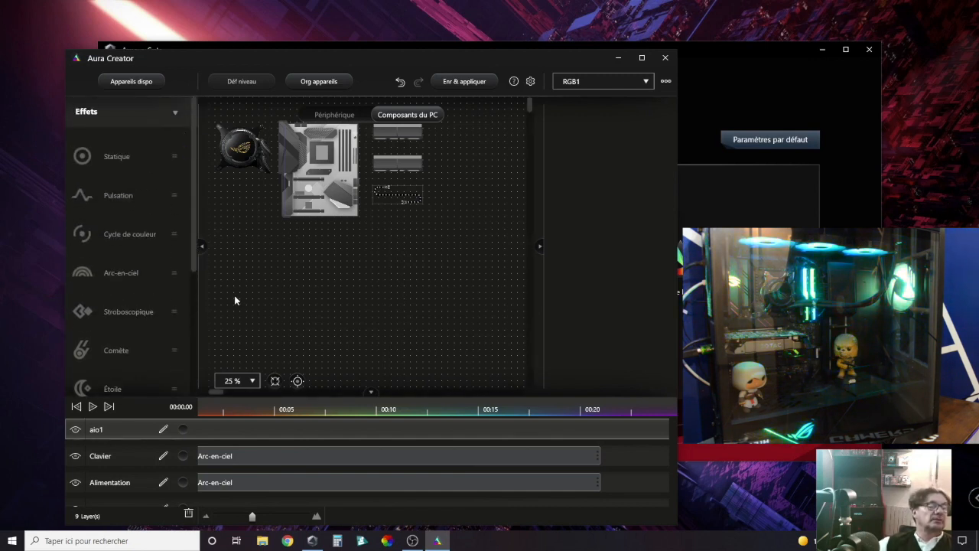
{"action": "right_click", "coordinate": [124, 429]}
{"action": "left_click", "coordinate": [144, 469]}
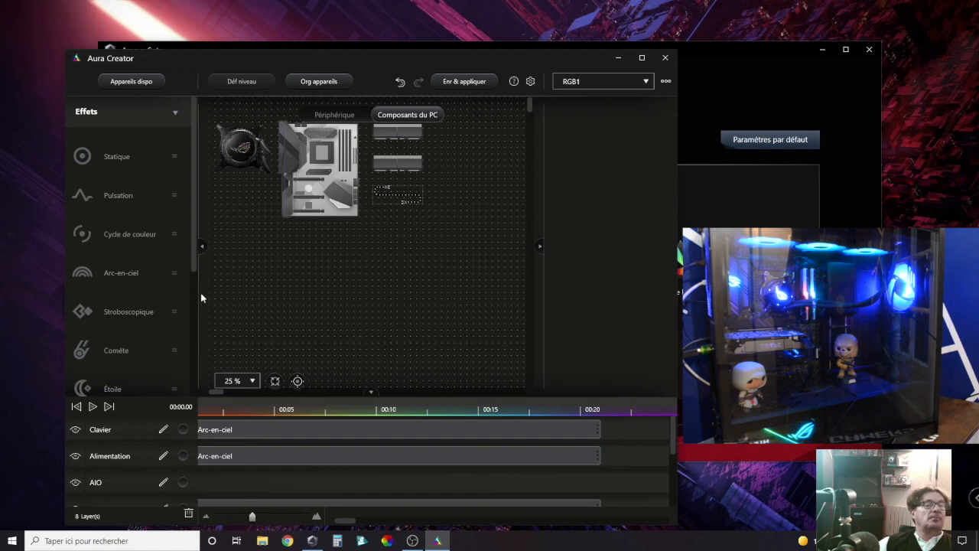
Examine the lighting effects of the Clavier and keyboard function-key layers, with the peripheral view zoomed to 50 %.
{"action": "left_click", "coordinate": [348, 116]}
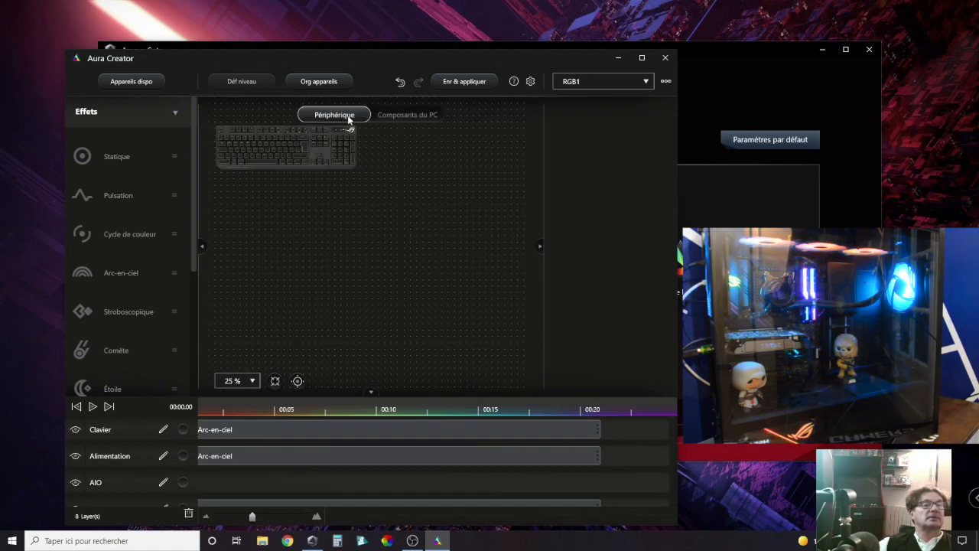
{"action": "left_click", "coordinate": [133, 432]}
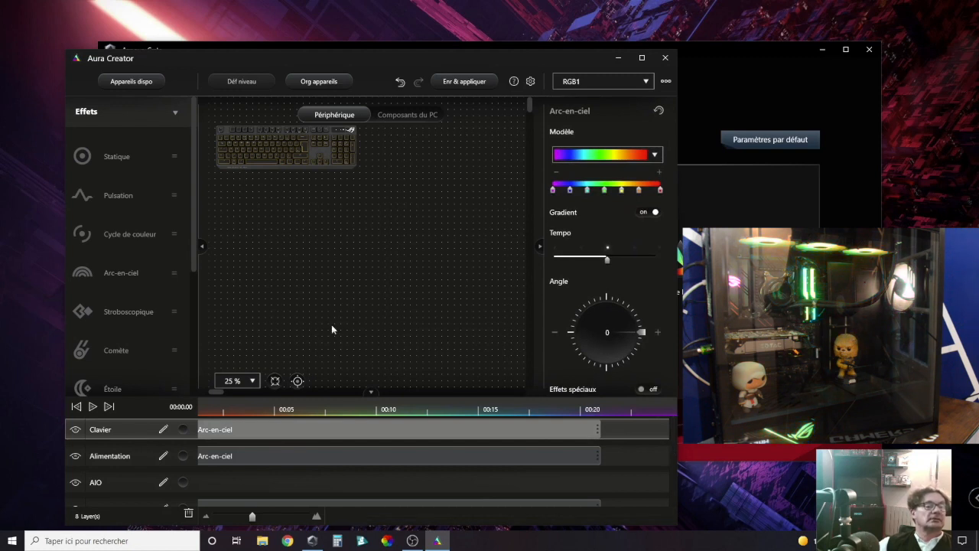
{"action": "left_click", "coordinate": [252, 380]}
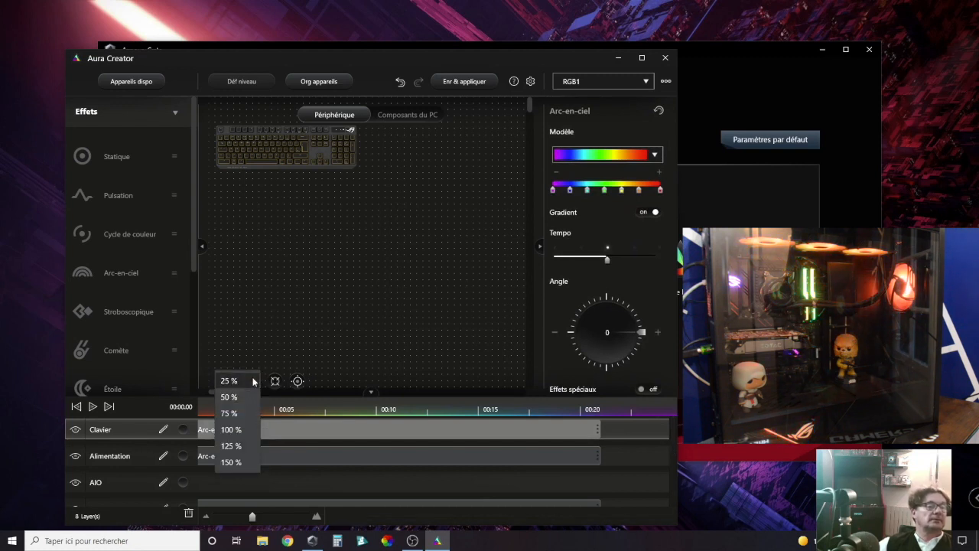
{"action": "left_click", "coordinate": [234, 431]}
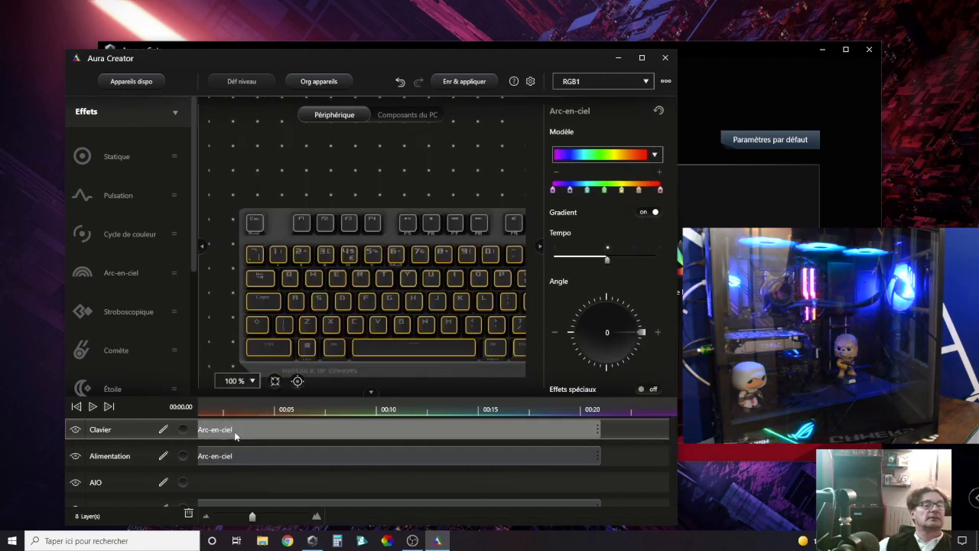
{"action": "left_click", "coordinate": [253, 380]}
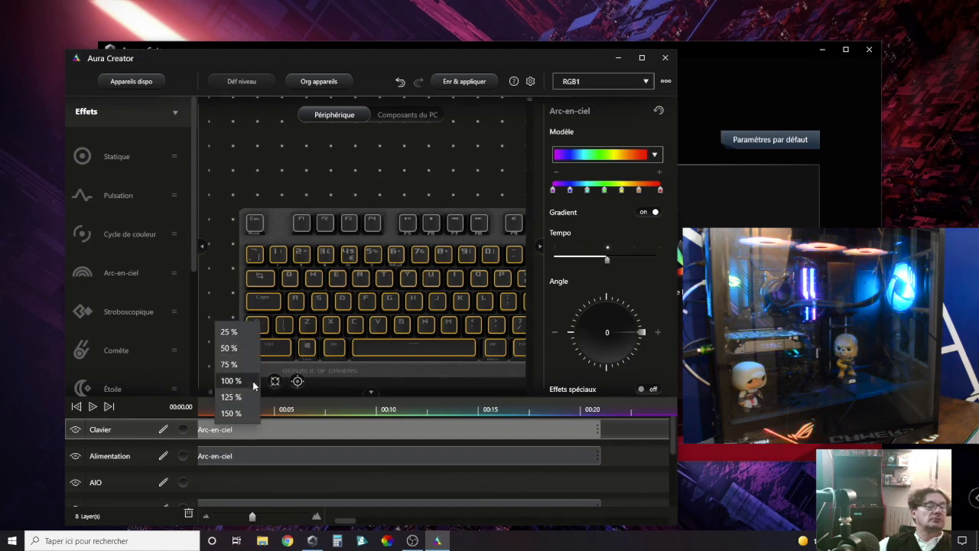
{"action": "left_click", "coordinate": [226, 348]}
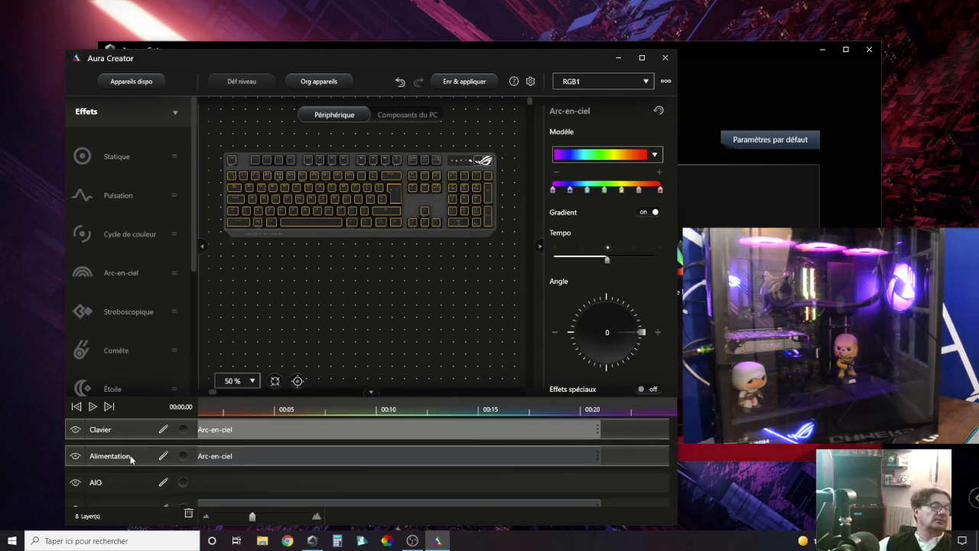
{"action": "scroll", "coordinate": [131, 457], "scroll_direction": "down", "scroll_amount": 5}
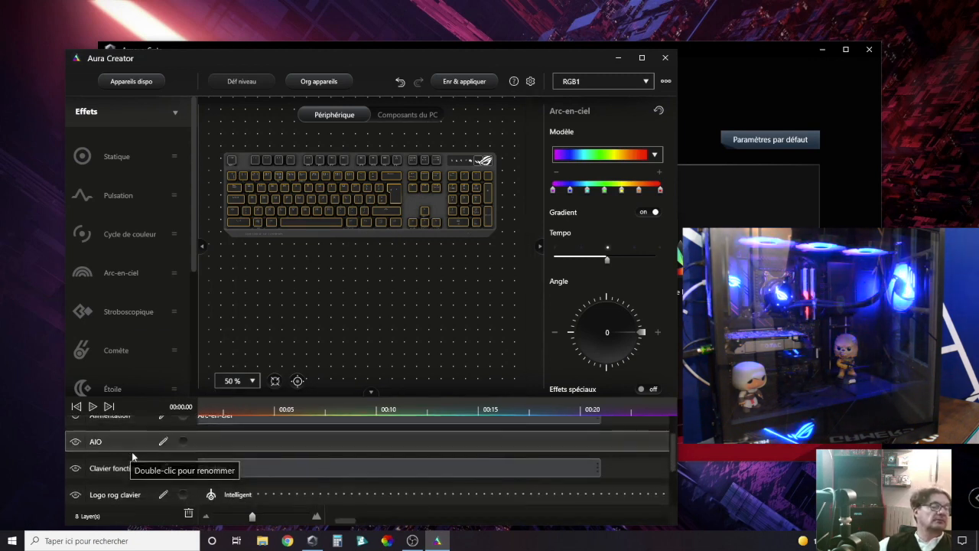
{"action": "scroll", "coordinate": [132, 456], "scroll_direction": "up", "scroll_amount": 2}
{"action": "left_click", "coordinate": [132, 454]}
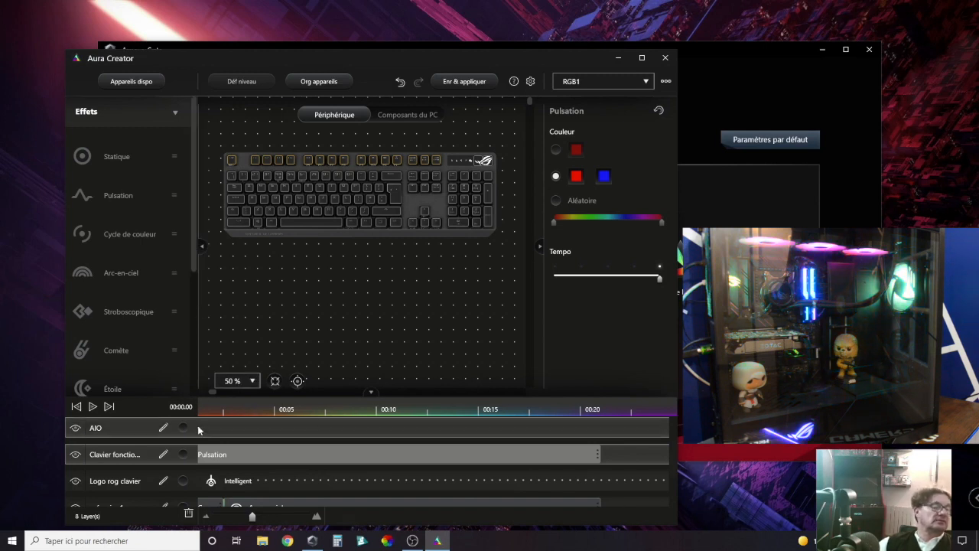
Set the lower-interval colour of the Logo rog clavier layer's Intelligent effect to dark blue (R 19, V 0, B 128), and save and apply the profile.
{"action": "left_click", "coordinate": [139, 480]}
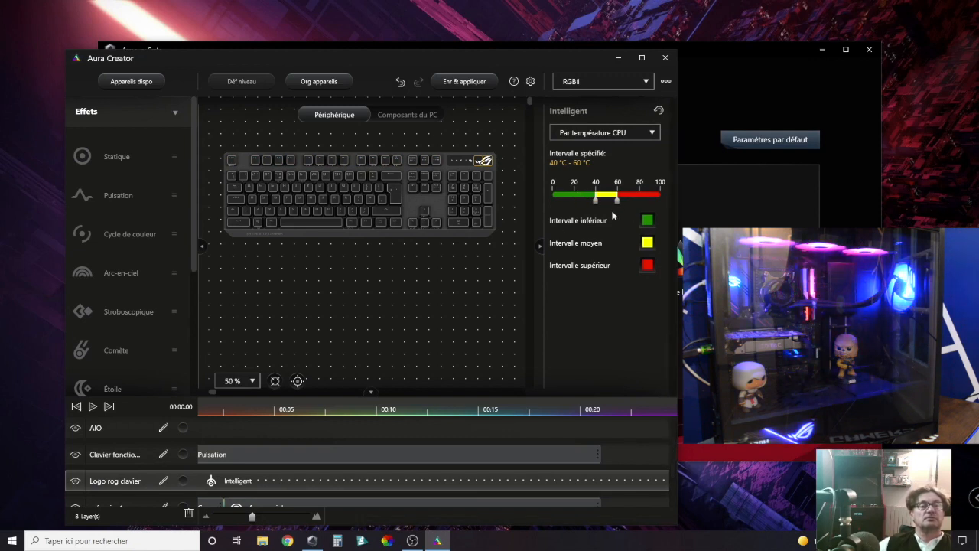
{"action": "left_click", "coordinate": [647, 221]}
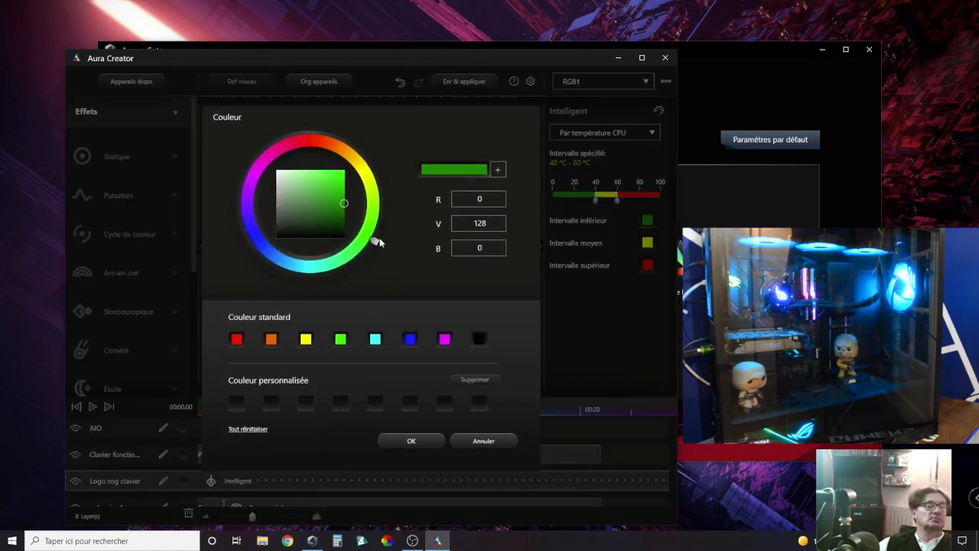
{"action": "left_click_drag", "start_coordinate": [373, 243], "coordinate": [228, 241]}
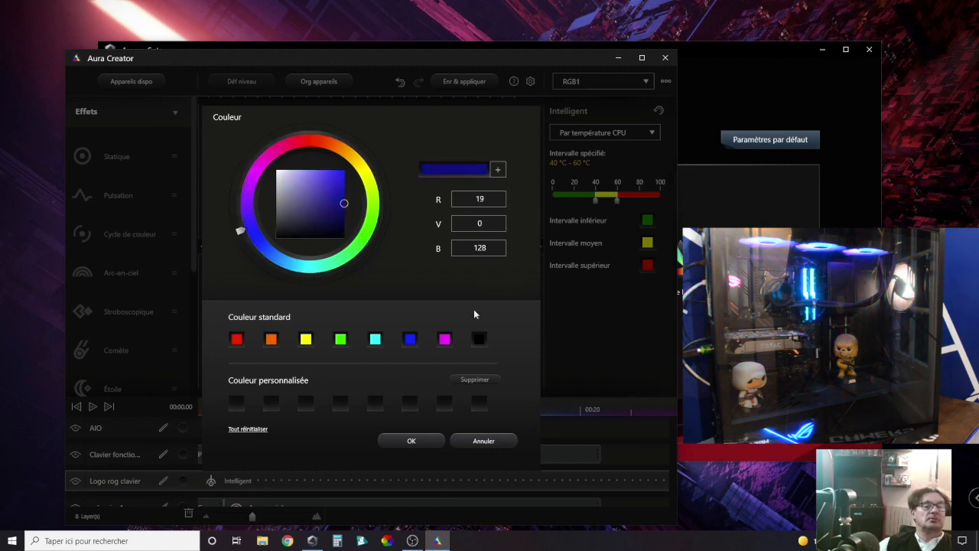
{"action": "left_click", "coordinate": [421, 440]}
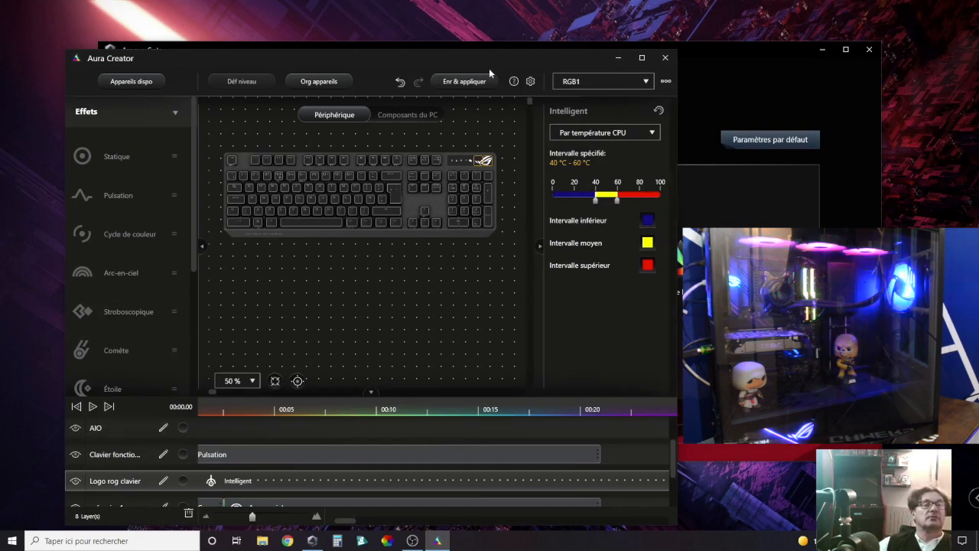
{"action": "left_click", "coordinate": [466, 82]}
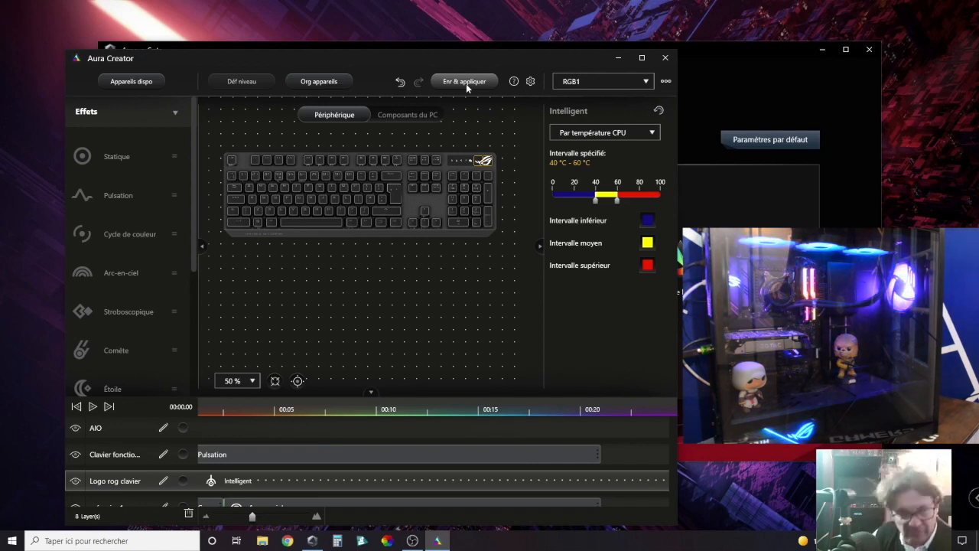
Show the PC components and delete the AIO layer from the profile.
{"action": "left_click", "coordinate": [418, 118]}
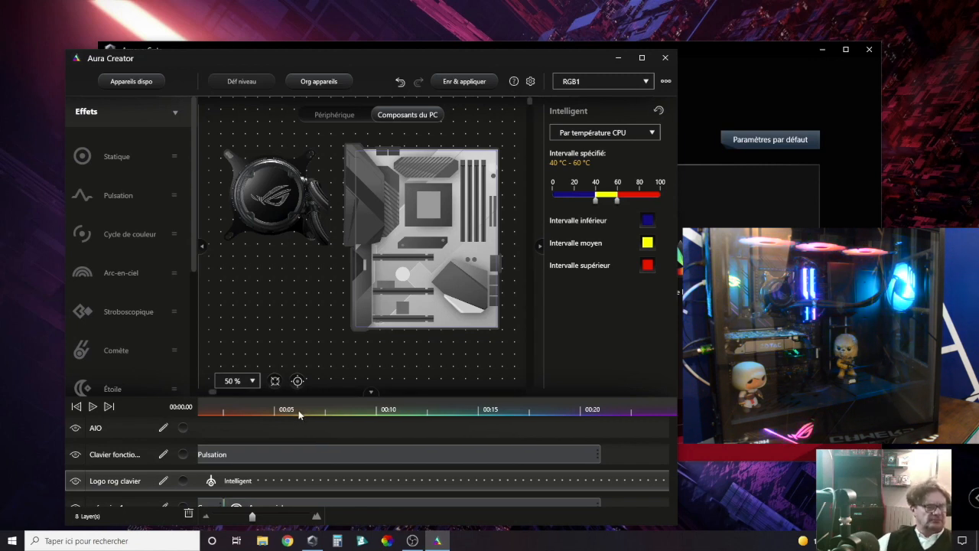
{"action": "scroll", "coordinate": [298, 428], "scroll_direction": "down", "scroll_amount": 1}
{"action": "scroll", "coordinate": [306, 440], "scroll_direction": "up", "scroll_amount": 2}
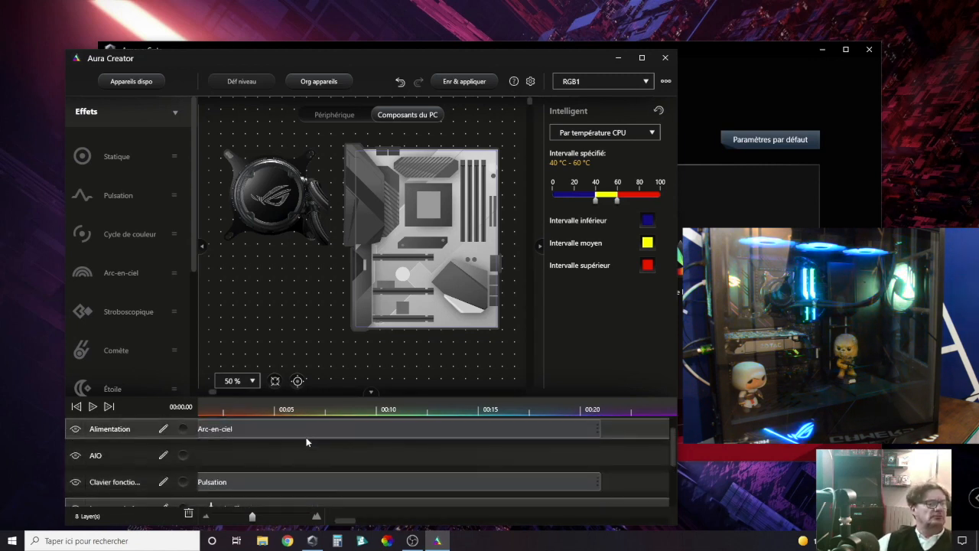
{"action": "right_click", "coordinate": [127, 455]}
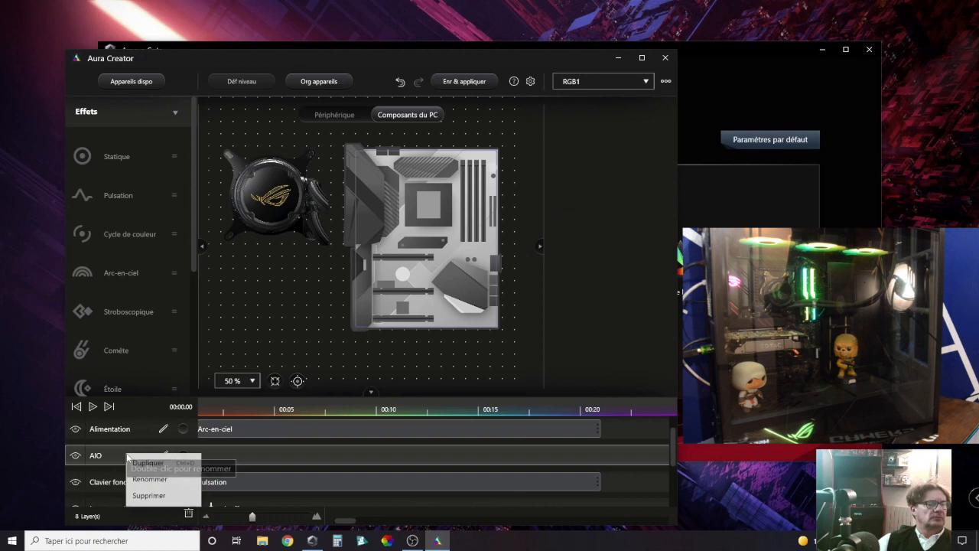
{"action": "left_click", "coordinate": [152, 494]}
Set the tempo of the Comète effects on the mémoire 1 and Memoire 2 layers to maximum, and save and apply the profile.
{"action": "scroll", "coordinate": [330, 429], "scroll_direction": "down", "scroll_amount": 3}
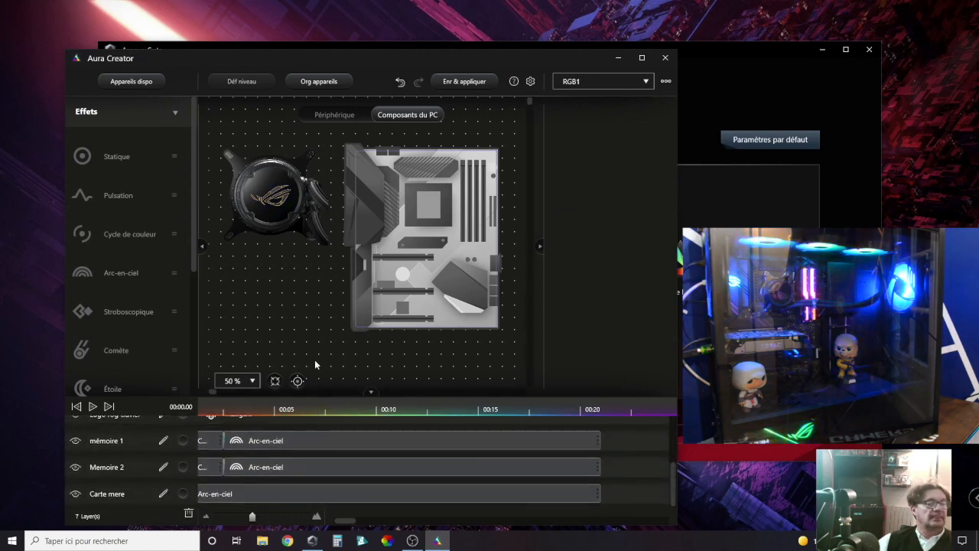
{"action": "left_click_drag", "start_coordinate": [352, 522], "coordinate": [342, 524]}
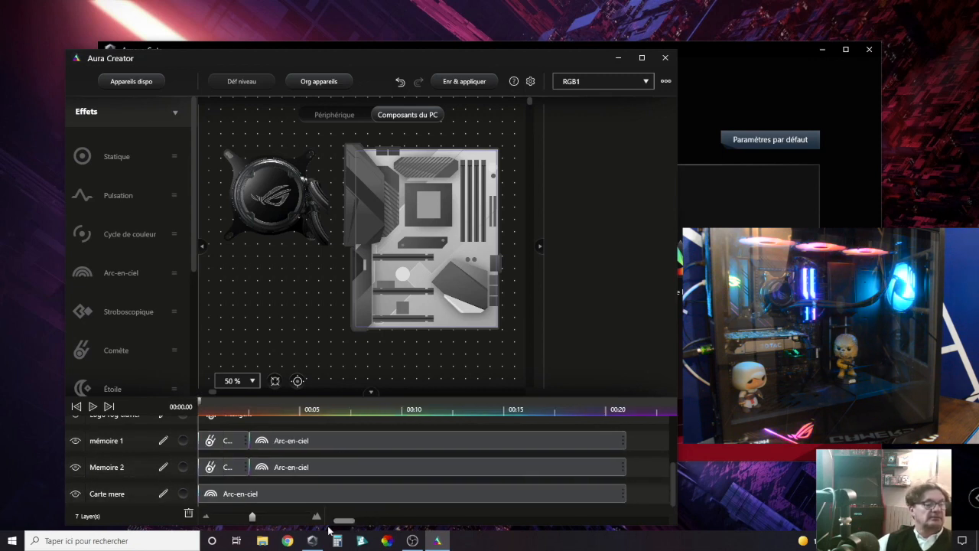
{"action": "left_click", "coordinate": [223, 438]}
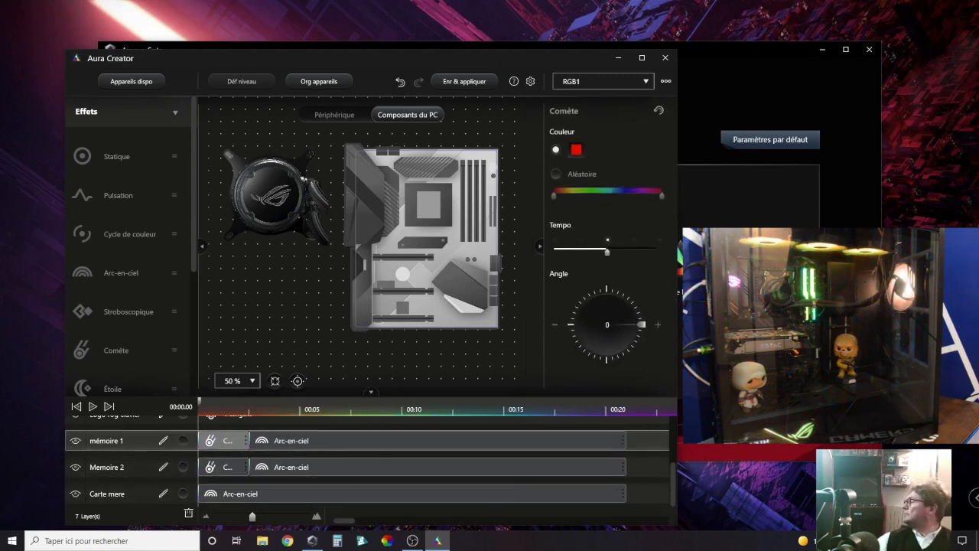
{"action": "left_click", "coordinate": [484, 83]}
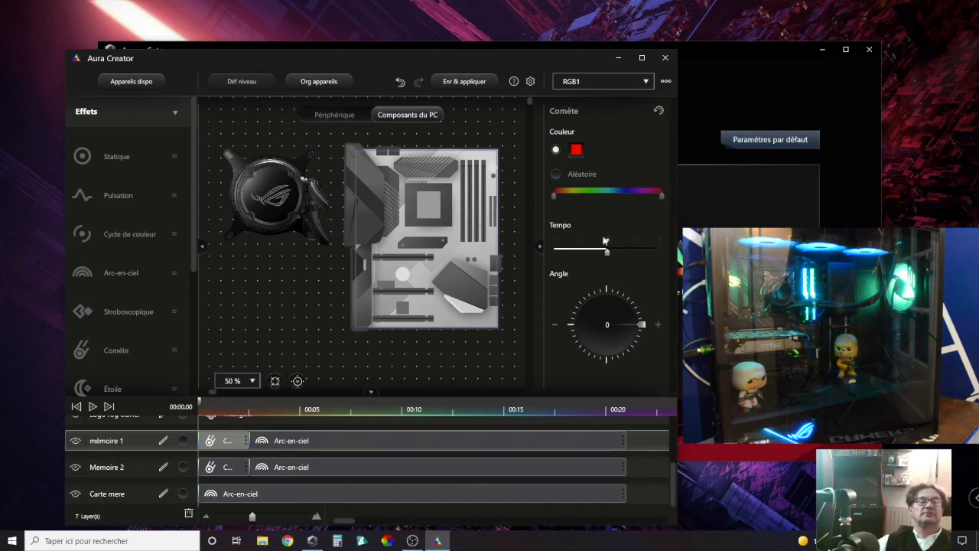
{"action": "left_click_drag", "start_coordinate": [606, 252], "coordinate": [658, 247]}
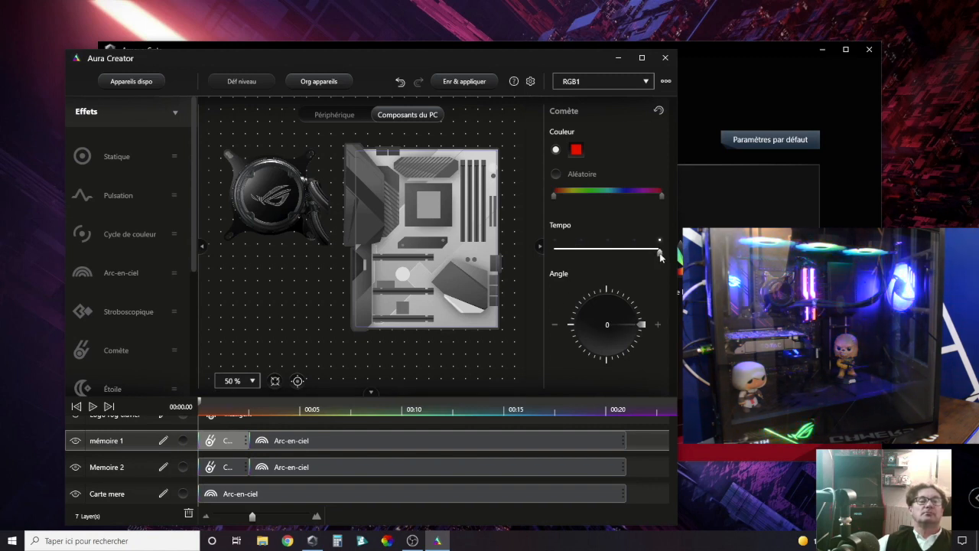
{"action": "left_click", "coordinate": [228, 467]}
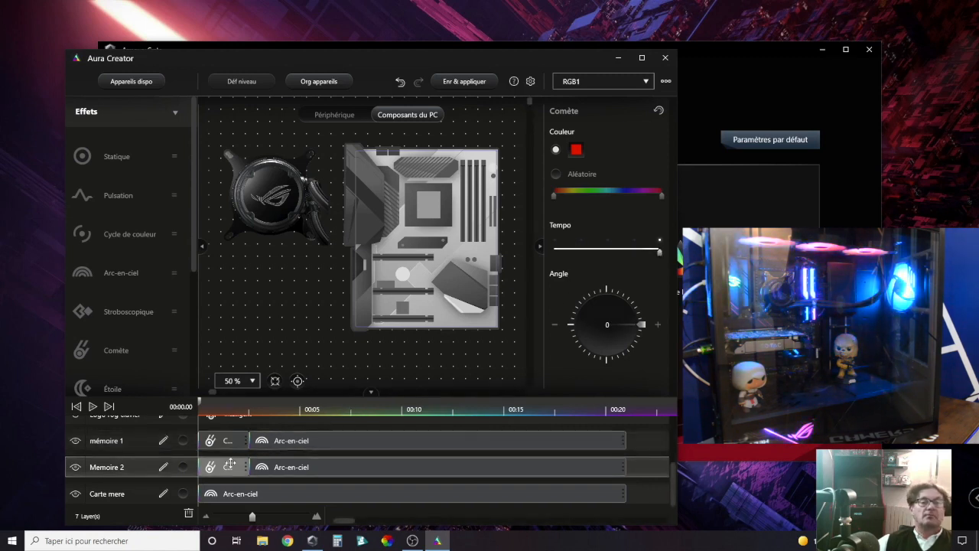
{"action": "left_click_drag", "start_coordinate": [581, 251], "coordinate": [645, 249]}
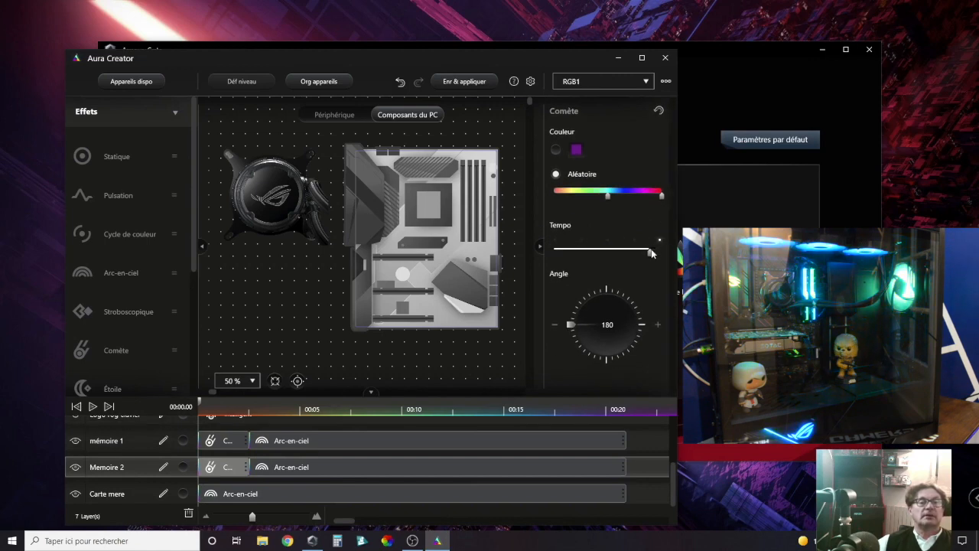
{"action": "left_click", "coordinate": [475, 82]}
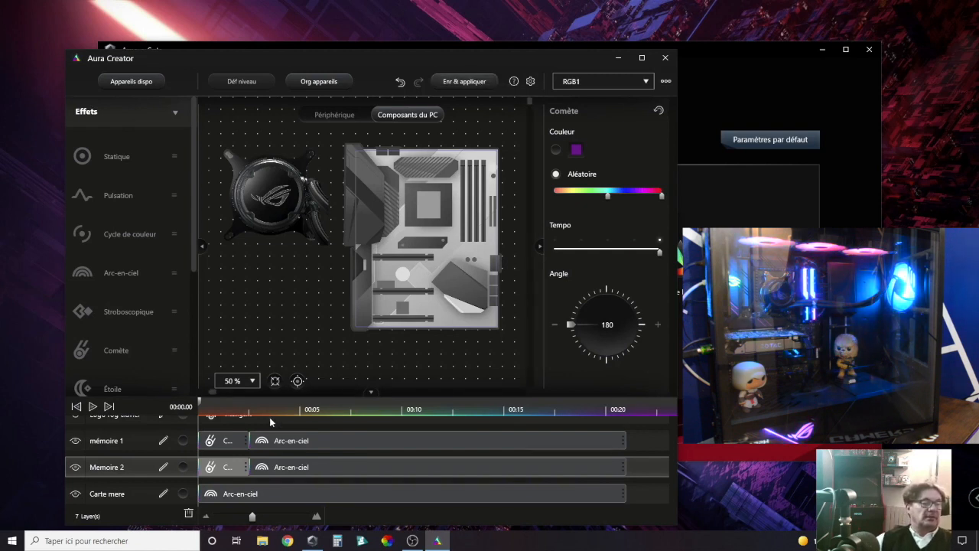
Switch mémoire 1's Comète effect to Aléatoire colours, widen Memoire 2's random range to the full spectrum, and save and apply the profile.
{"action": "left_click", "coordinate": [226, 440]}
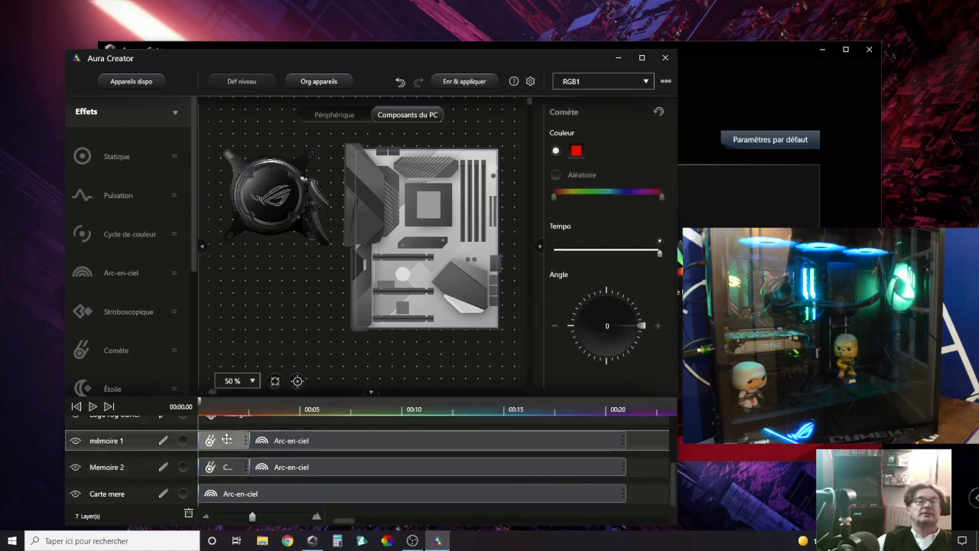
{"action": "left_click", "coordinate": [556, 175]}
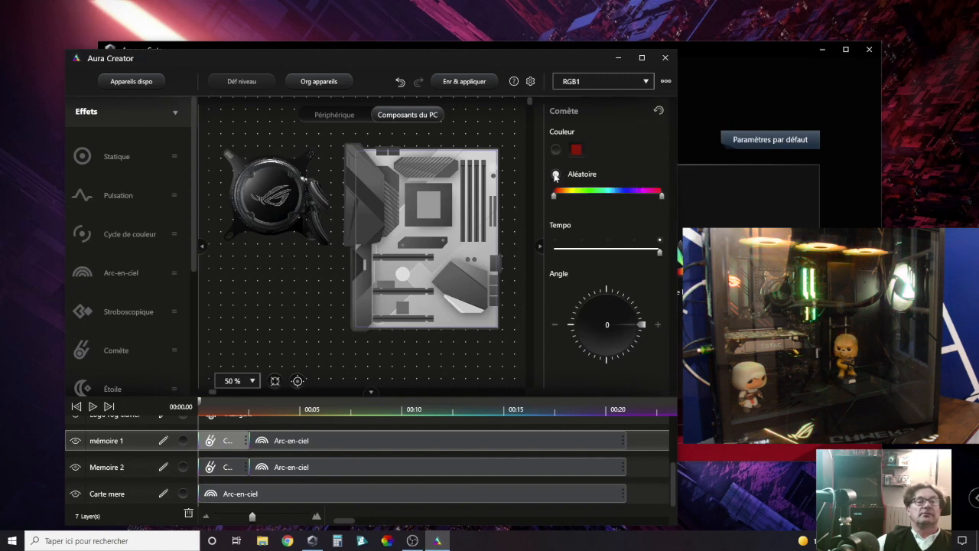
{"action": "left_click", "coordinate": [227, 467]}
{"action": "scroll", "coordinate": [553, 200], "scroll_direction": "down", "scroll_amount": 1}
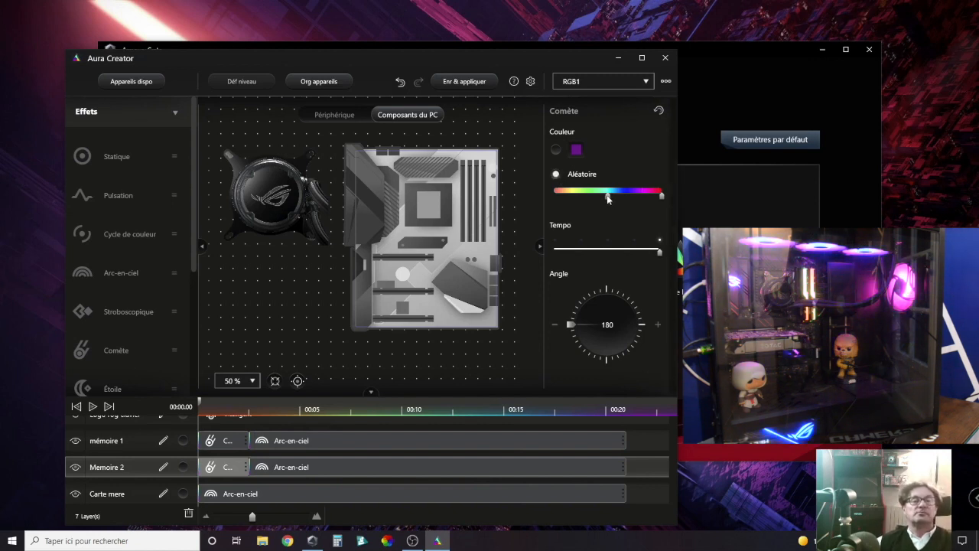
{"action": "left_click_drag", "start_coordinate": [608, 195], "coordinate": [539, 195]}
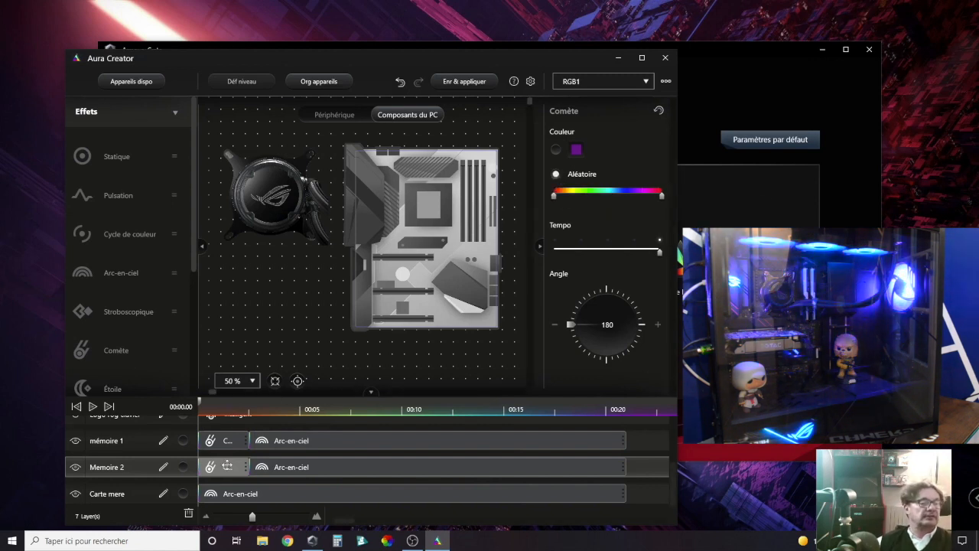
{"action": "left_click", "coordinate": [249, 430]}
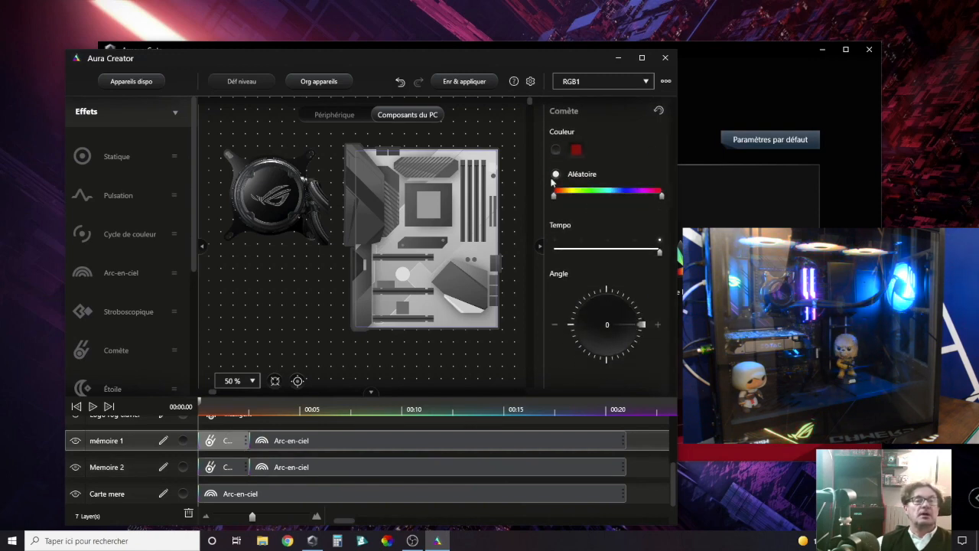
{"action": "left_click", "coordinate": [485, 83]}
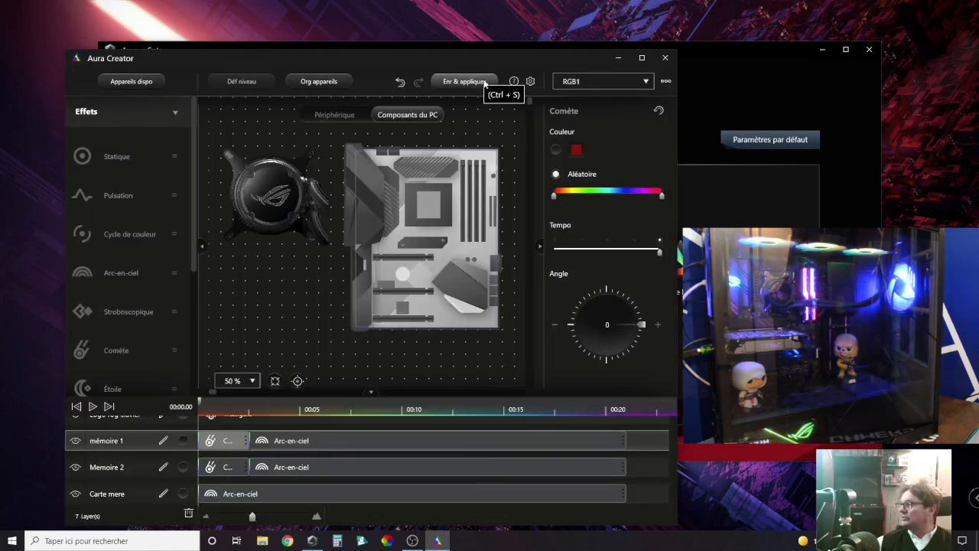
Narrow the Aléatoire colour range to cyan through blue for the Comète effects on mémoire 1 and Memoire 2, and save and apply the profile.
{"action": "left_click_drag", "start_coordinate": [553, 198], "coordinate": [635, 200]}
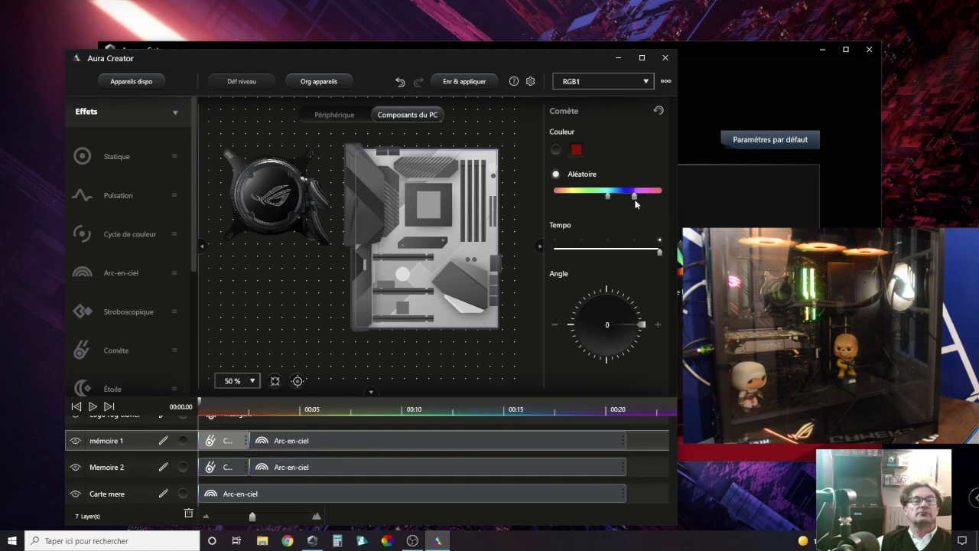
{"action": "left_click", "coordinate": [222, 467]}
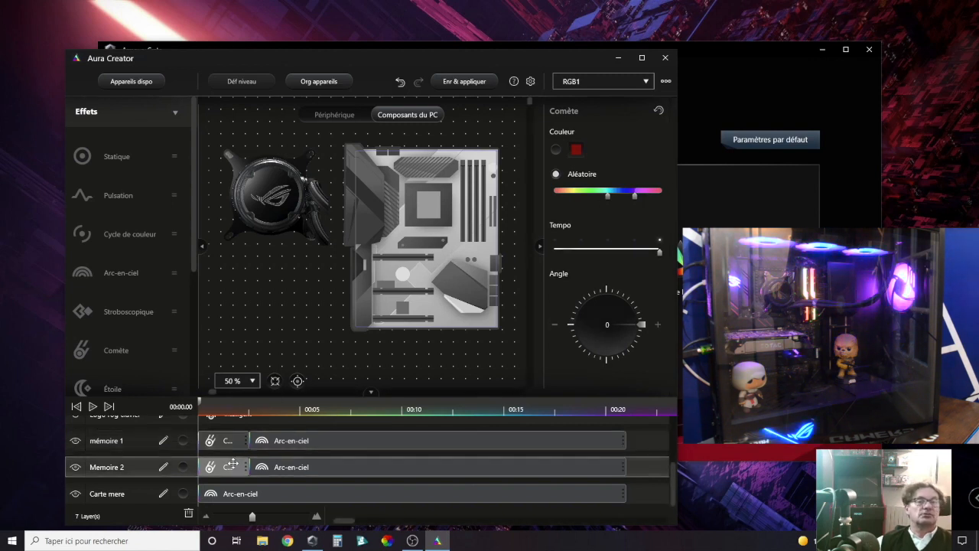
{"action": "left_click_drag", "start_coordinate": [598, 199], "coordinate": [601, 198]}
{"action": "left_click_drag", "start_coordinate": [659, 196], "coordinate": [634, 203]}
{"action": "left_click", "coordinate": [481, 79]}
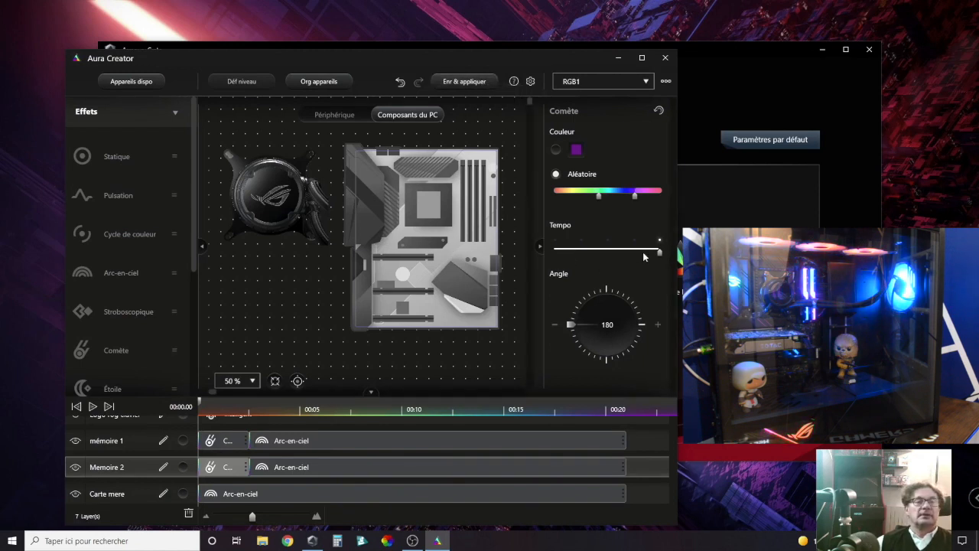
Set the tempo of the Comète effects on Memoire 2 and mémoire 1 to the middle level, and save and apply the profile.
{"action": "left_click_drag", "start_coordinate": [661, 251], "coordinate": [608, 252]}
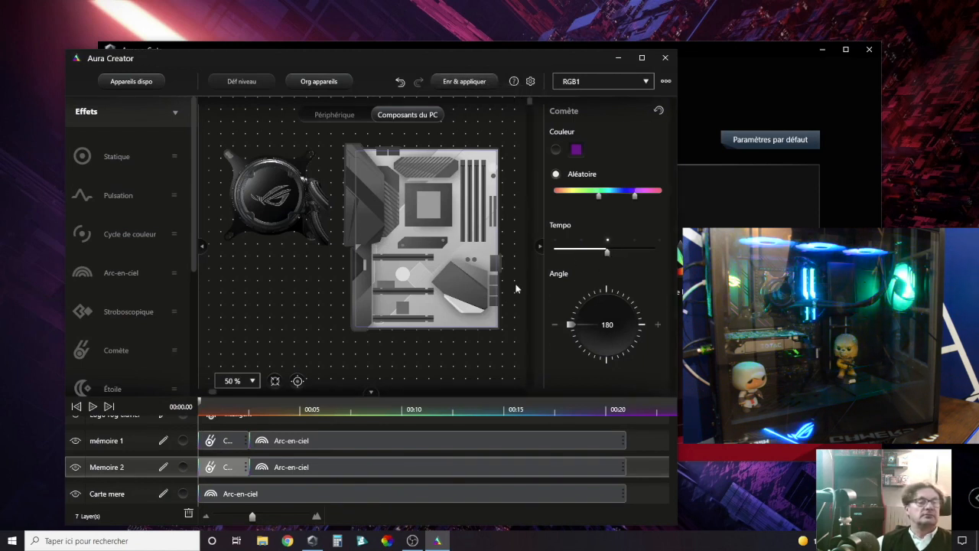
{"action": "left_click", "coordinate": [252, 440]}
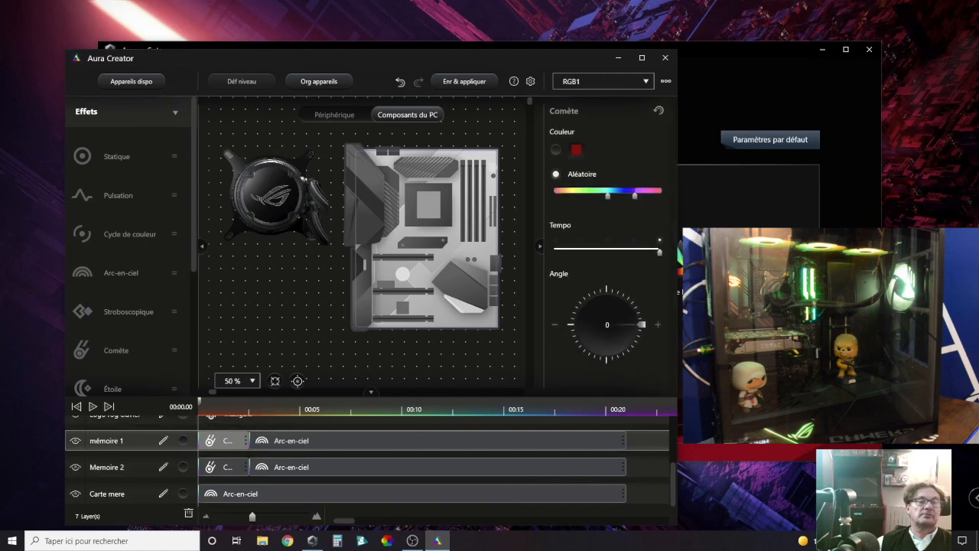
{"action": "left_click_drag", "start_coordinate": [659, 248], "coordinate": [608, 251]}
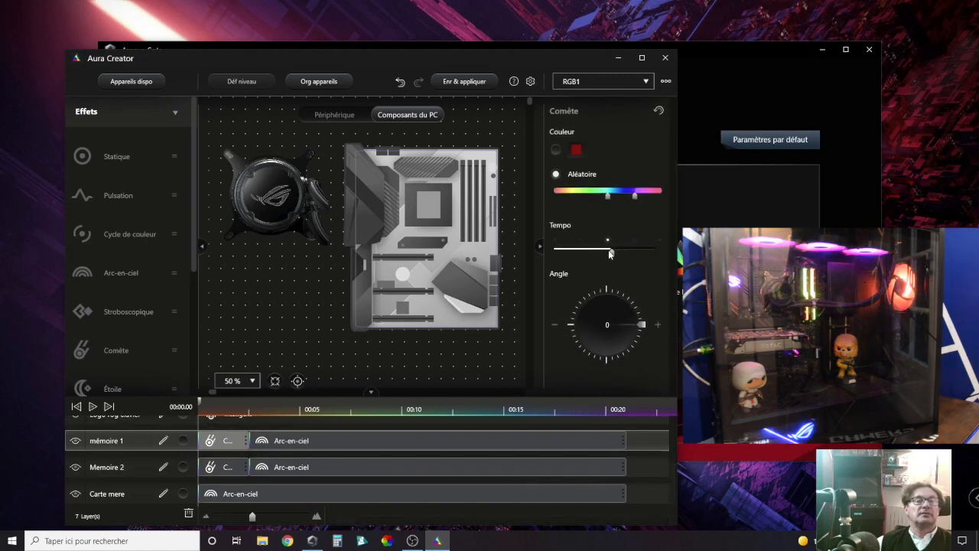
{"action": "left_click", "coordinate": [459, 86]}
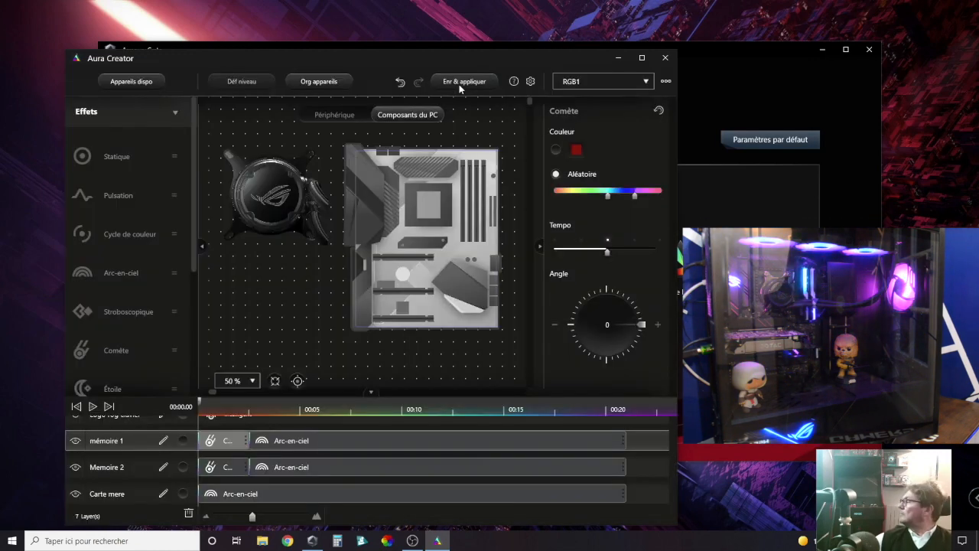
{"action": "left_click", "coordinate": [478, 81]}
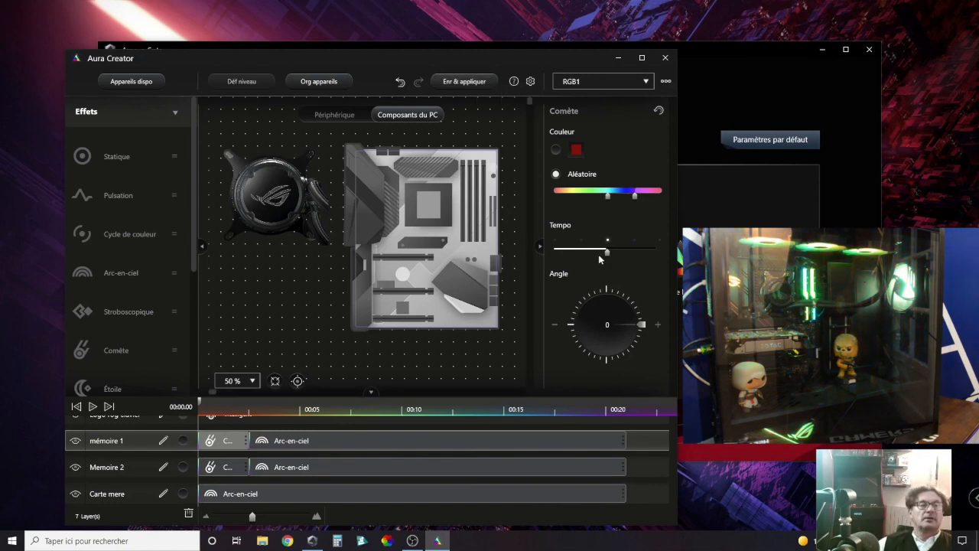
Reduce the tempo of the Comète effects on mémoire 1 and Memoire 2 to minimum, and save and apply the profile.
{"action": "left_click_drag", "start_coordinate": [610, 253], "coordinate": [530, 266]}
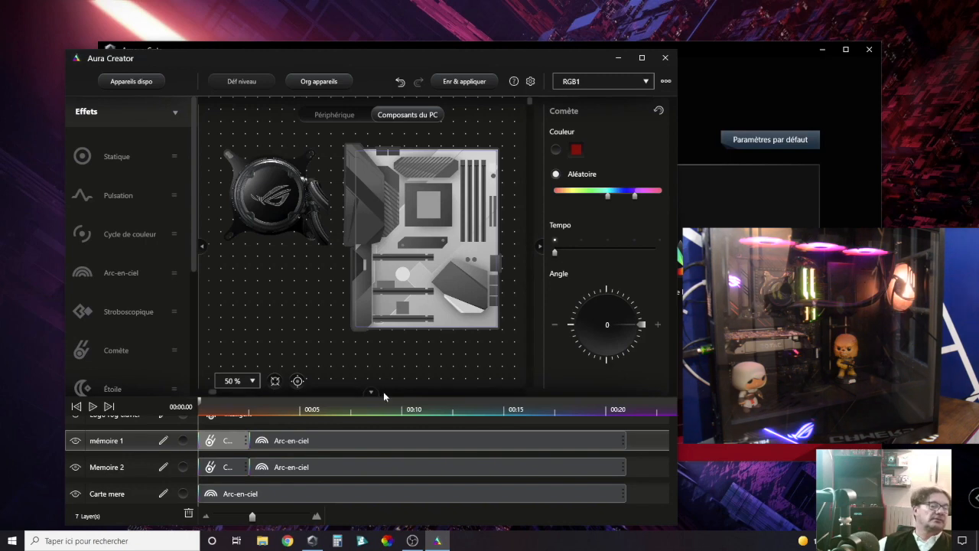
{"action": "left_click", "coordinate": [228, 470]}
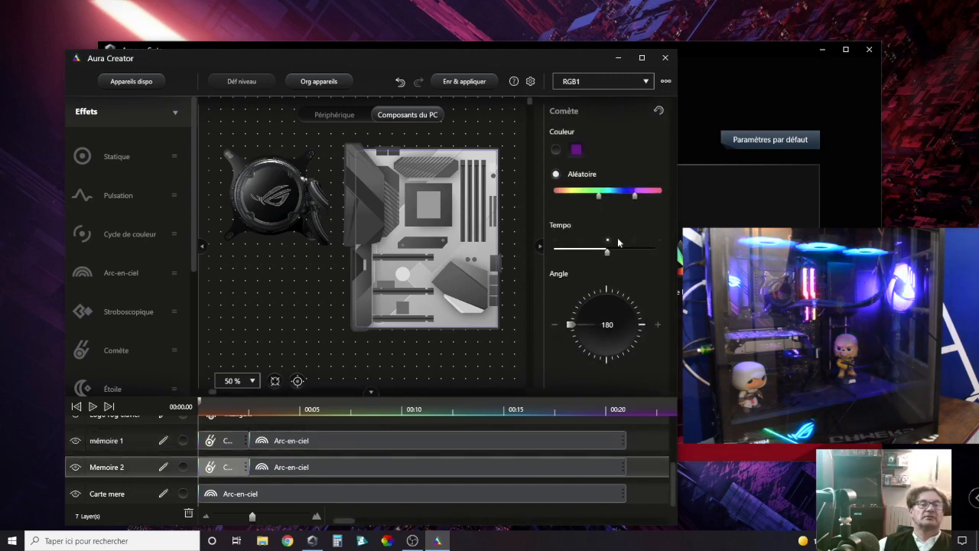
{"action": "left_click_drag", "start_coordinate": [607, 254], "coordinate": [530, 254]}
{"action": "left_click", "coordinate": [463, 81]}
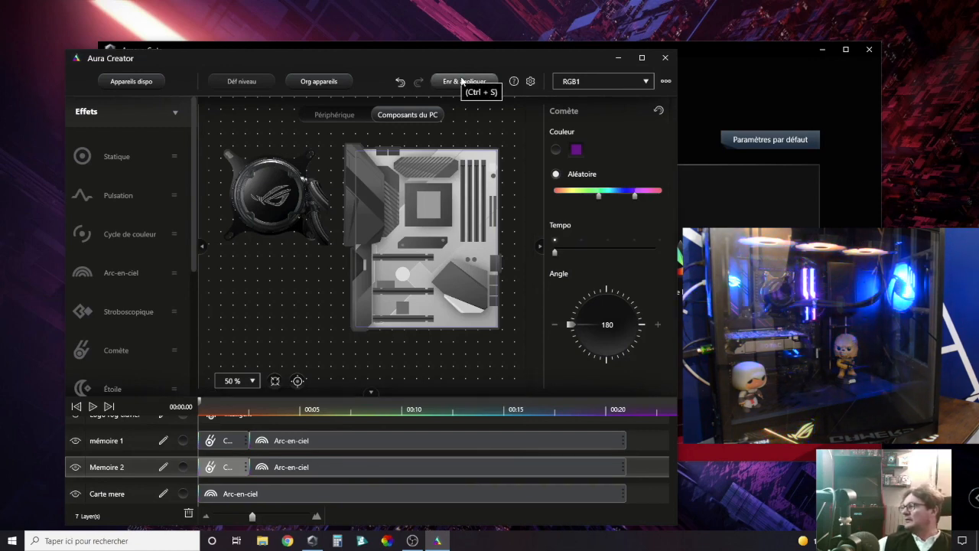
{"action": "left_click", "coordinate": [464, 81]}
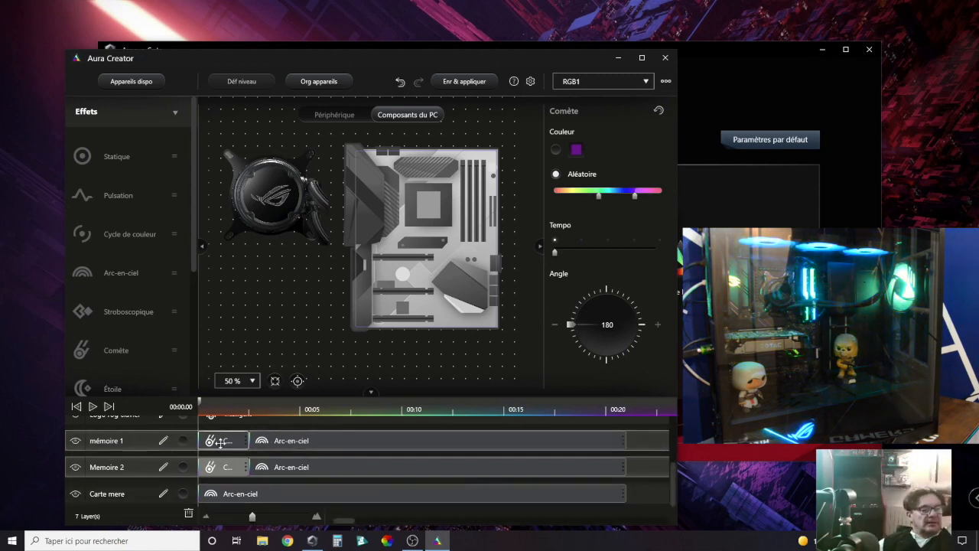
Try moving mémoire 1's Comète effect to about 00:12 on the timeline, and return it to the start.
{"action": "left_click_drag", "start_coordinate": [221, 441], "coordinate": [459, 441]}
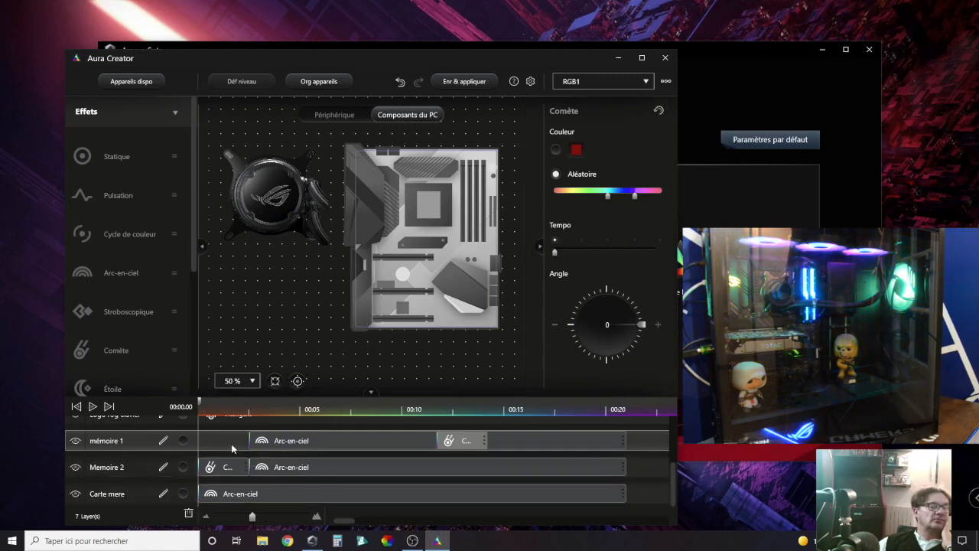
{"action": "left_click_drag", "start_coordinate": [459, 441], "coordinate": [213, 441]}
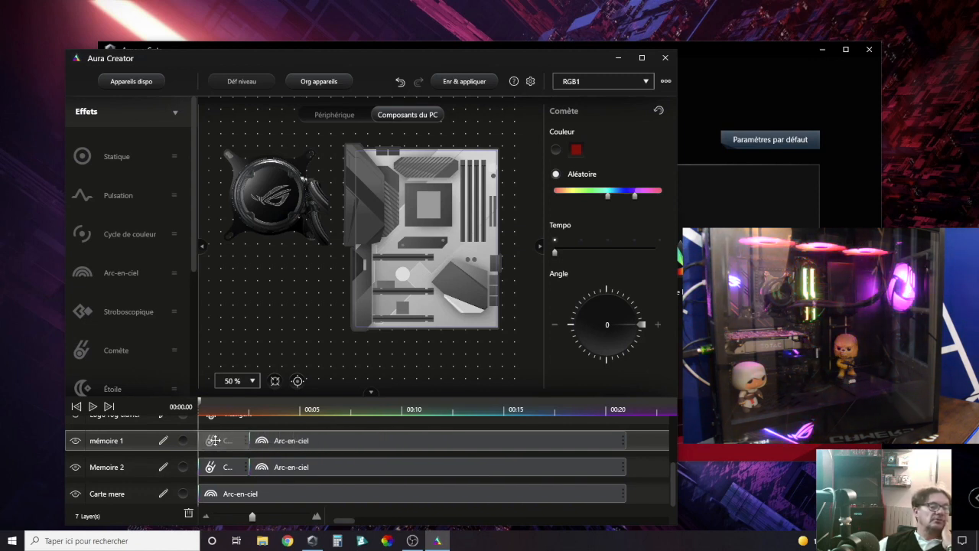
Widen the Aléatoire colour range to the full spectrum for the Memoire 2 and mémoire 1 Comète effects, and save and apply the profile.
{"action": "left_click", "coordinate": [219, 467]}
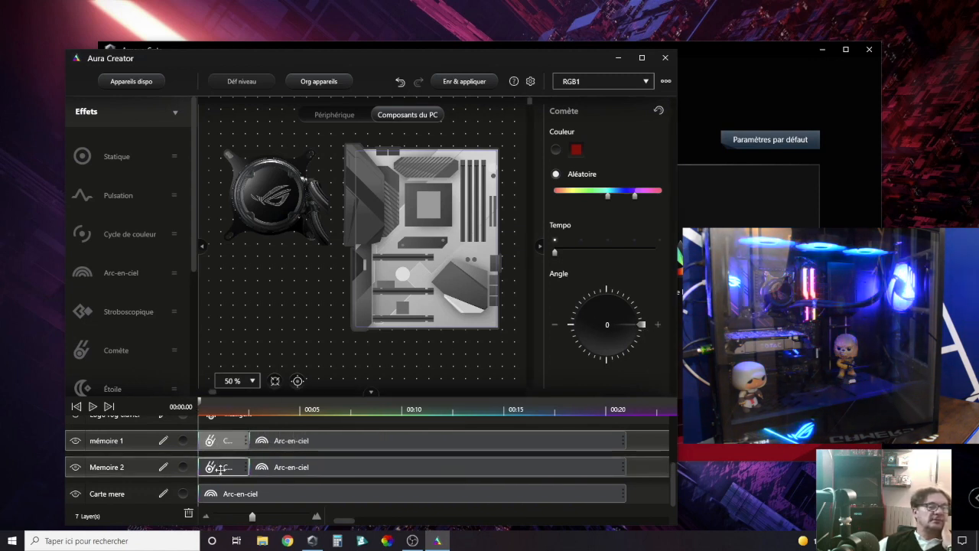
{"action": "left_click", "coordinate": [220, 468]}
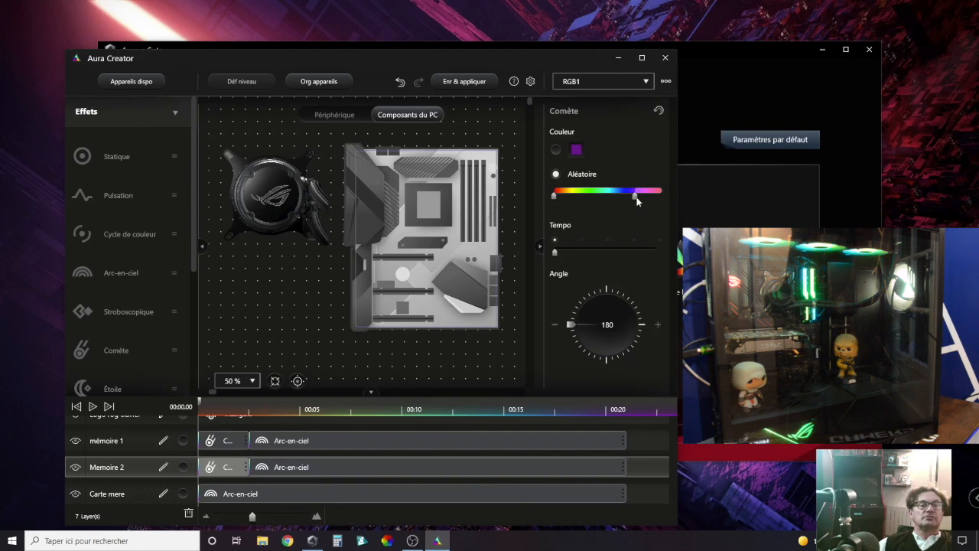
{"action": "left_click", "coordinate": [231, 441]}
{"action": "left_click_drag", "start_coordinate": [608, 200], "coordinate": [553, 202]}
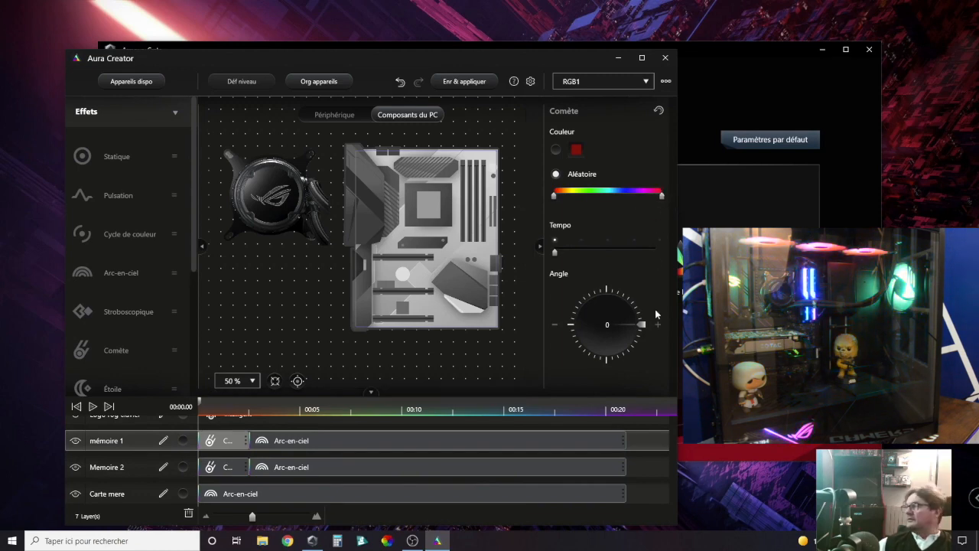
{"action": "left_click", "coordinate": [483, 84]}
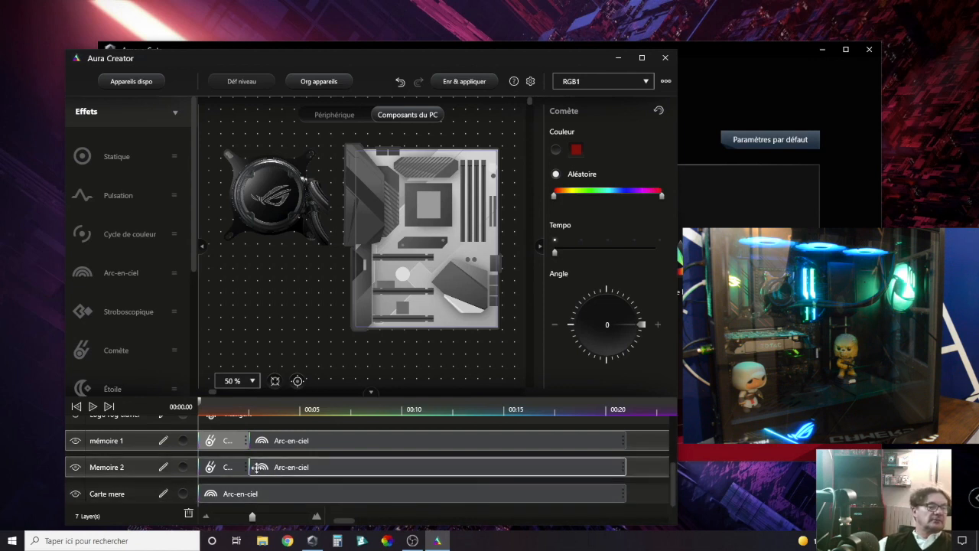
Set the angle of Memoire 2's Comète effect to 0, and save and apply the profile.
{"action": "left_click", "coordinate": [229, 466]}
{"action": "left_click_drag", "start_coordinate": [571, 324], "coordinate": [641, 324]}
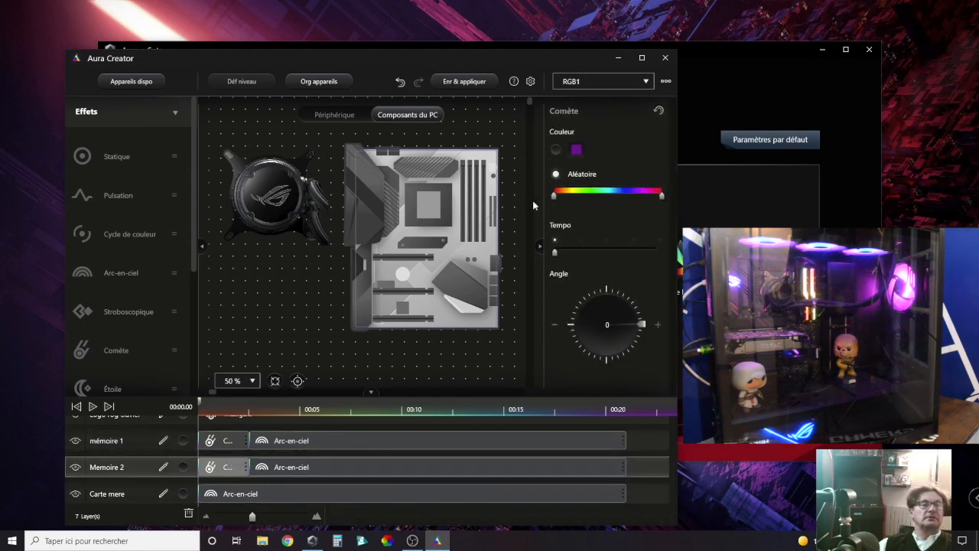
{"action": "left_click", "coordinate": [487, 82]}
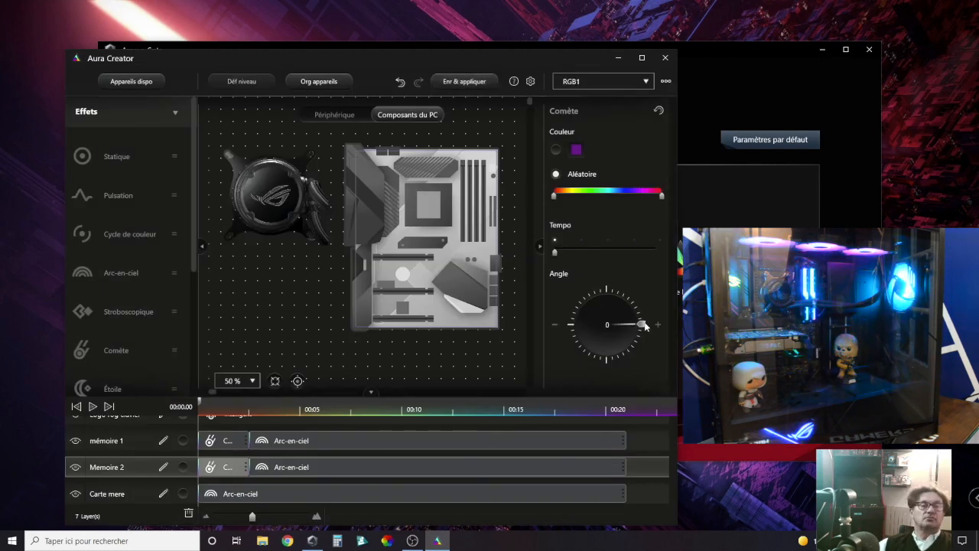
Set the angle of Memoire 2's Comète effect to about 177, and save and apply the profile.
{"action": "left_click_drag", "start_coordinate": [642, 324], "coordinate": [564, 322]}
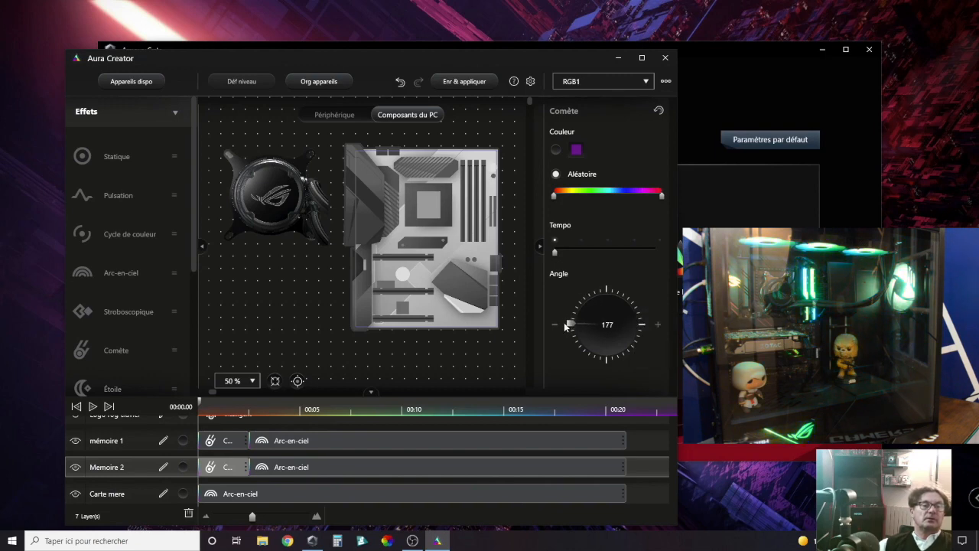
{"action": "left_click", "coordinate": [457, 82]}
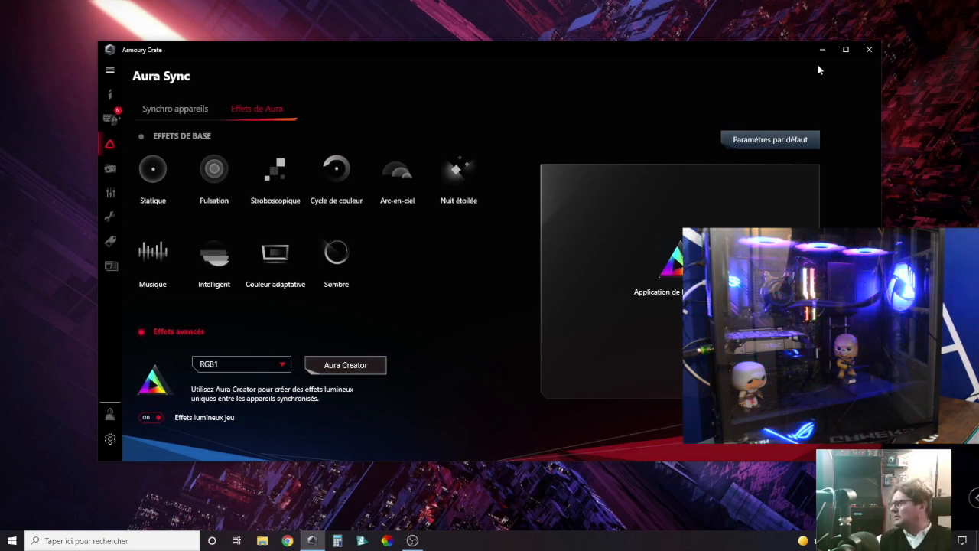
Open Aura Creator from Aura Sync, show the PC components and review the layers of the RGB1 profile.
{"action": "left_click", "coordinate": [358, 367]}
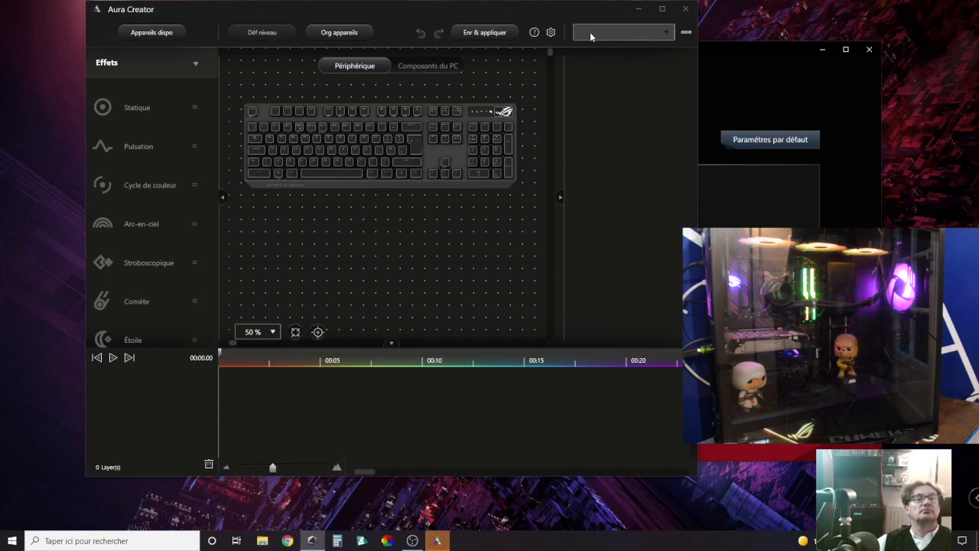
{"action": "left_click", "coordinate": [428, 66]}
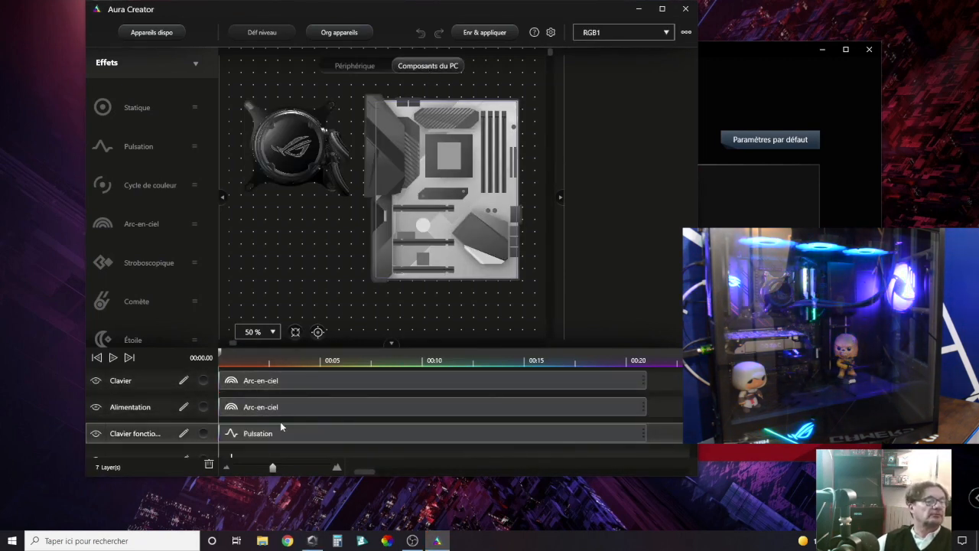
{"action": "scroll", "coordinate": [297, 426], "scroll_direction": "down", "scroll_amount": 2}
{"action": "scroll", "coordinate": [281, 426], "scroll_direction": "down", "scroll_amount": 2}
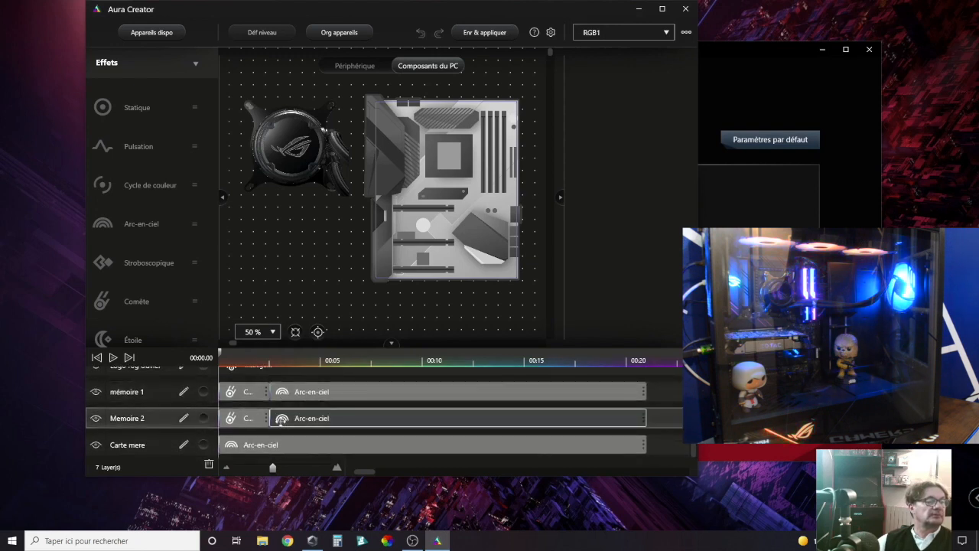
{"action": "scroll", "coordinate": [281, 423], "scroll_direction": "up", "scroll_amount": 2}
{"action": "scroll", "coordinate": [281, 422], "scroll_direction": "up", "scroll_amount": 2}
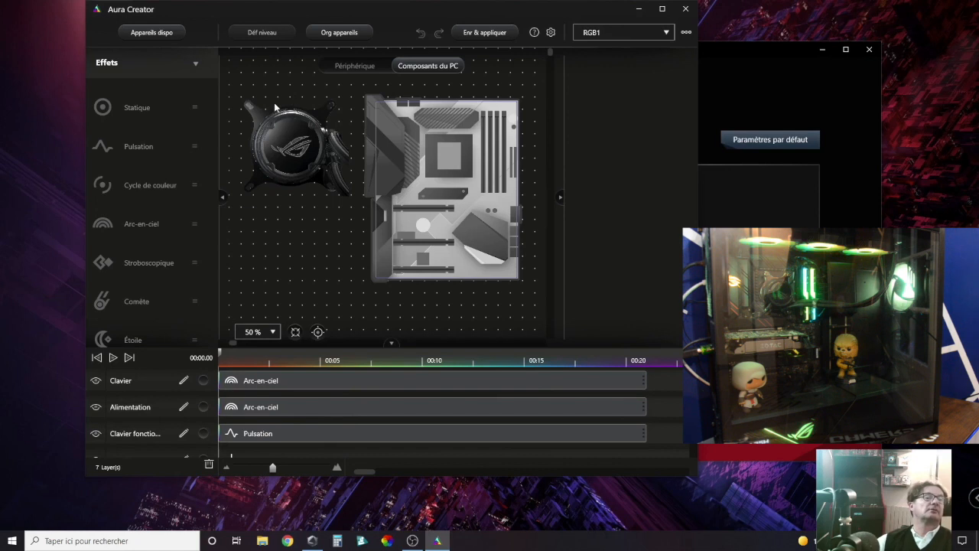
Select the AIO cooler's lighting zone and define it as a new layer named Aio.
{"action": "left_click_drag", "start_coordinate": [237, 96], "coordinate": [345, 228]}
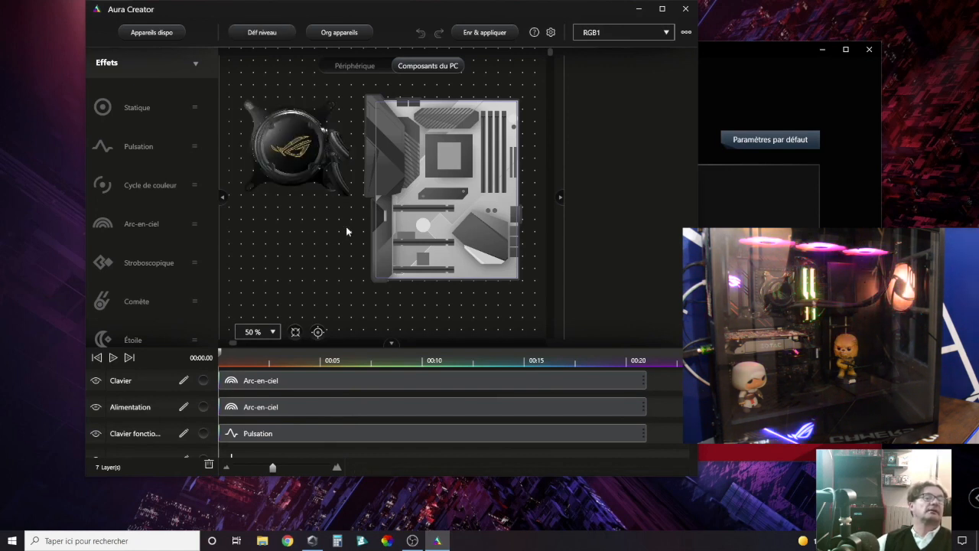
{"action": "left_click", "coordinate": [271, 33]}
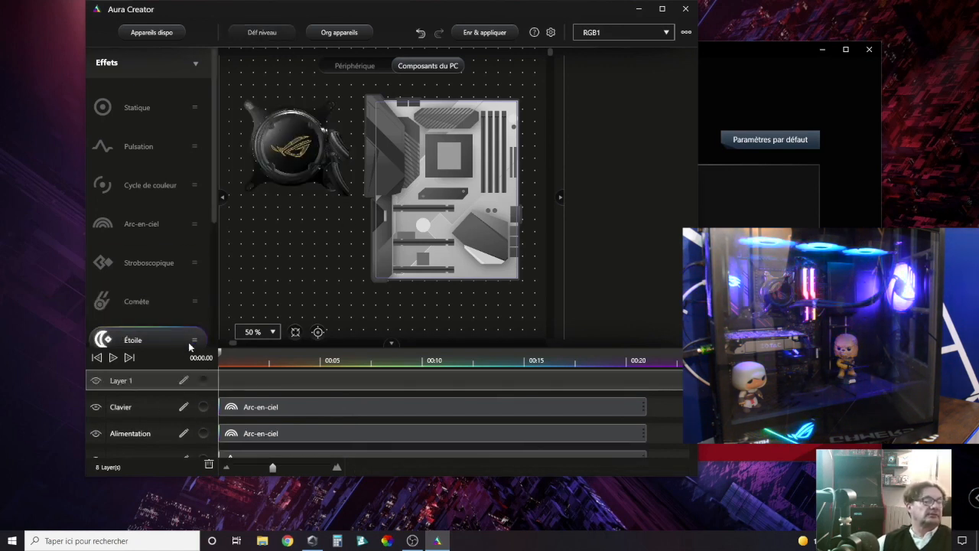
{"action": "double_click", "coordinate": [140, 382]}
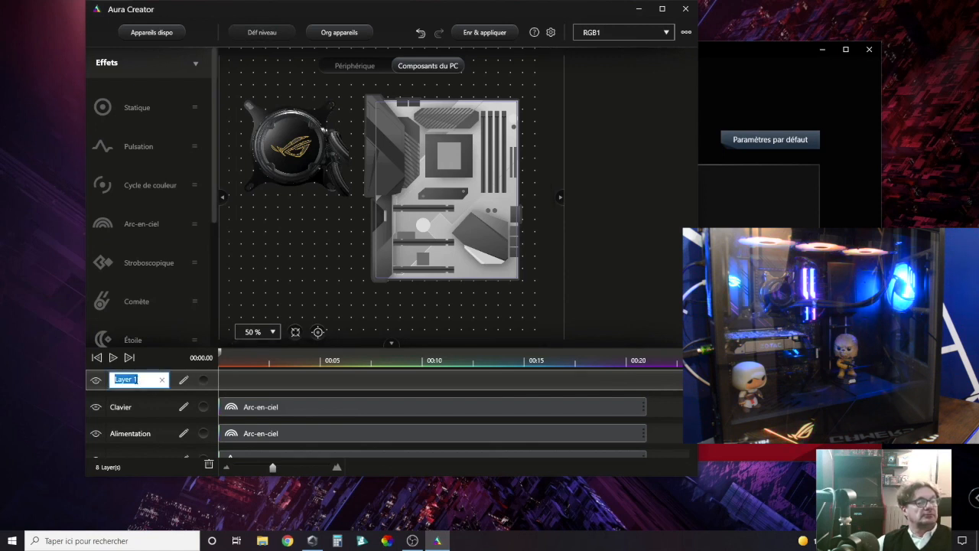
{"action": "type", "text": "Aio"}
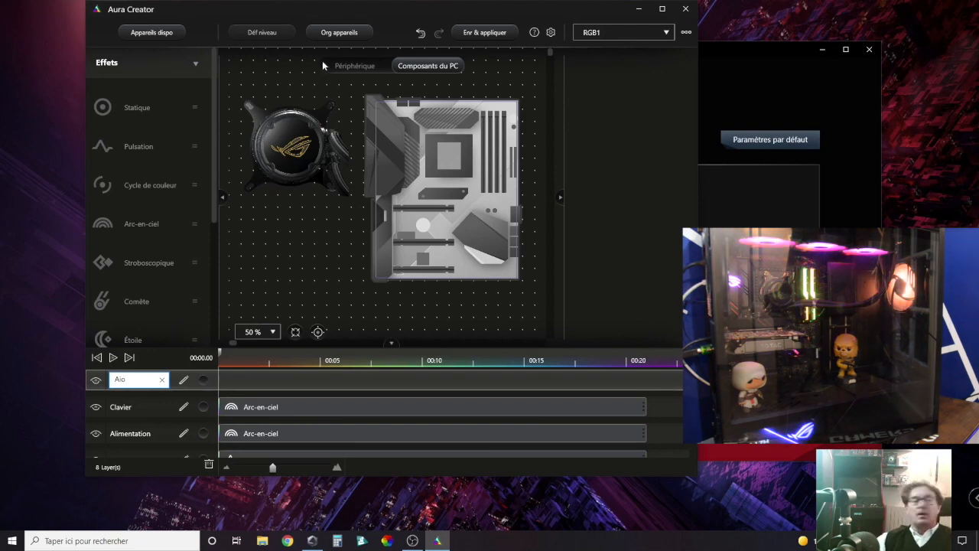
Add an Arc-en-ciel effect to the Aio layer, as long as the Clavier layer's effect, and save and apply the profile.
{"action": "left_click_drag", "start_coordinate": [157, 222], "coordinate": [505, 383]}
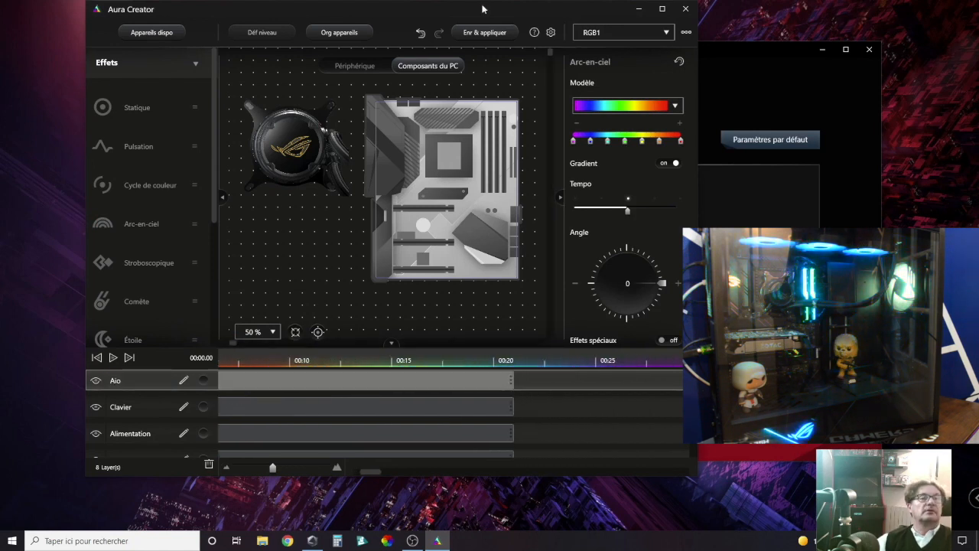
{"action": "left_click", "coordinate": [489, 33]}
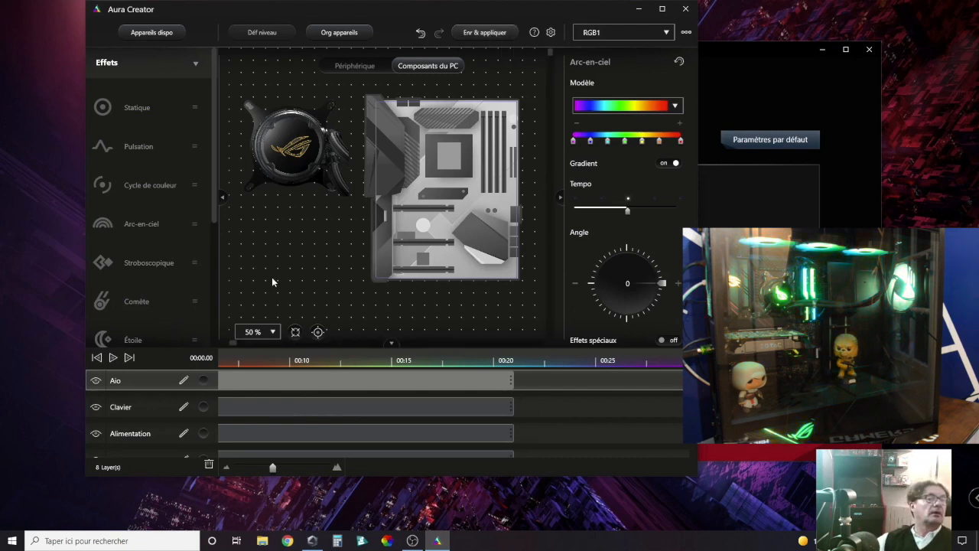
{"action": "left_click_drag", "start_coordinate": [215, 208], "coordinate": [219, 351]}
{"action": "scroll", "coordinate": [203, 198], "scroll_direction": "up", "scroll_amount": 5}
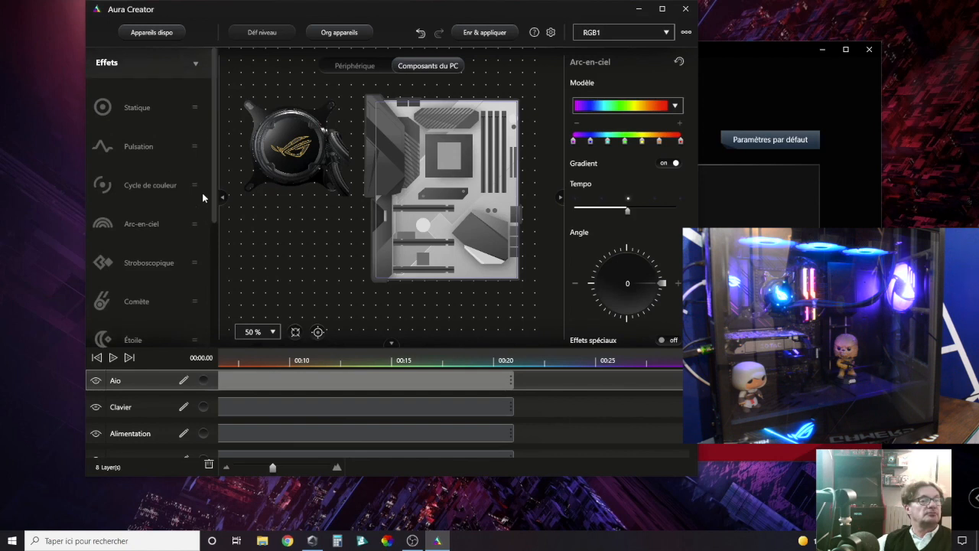